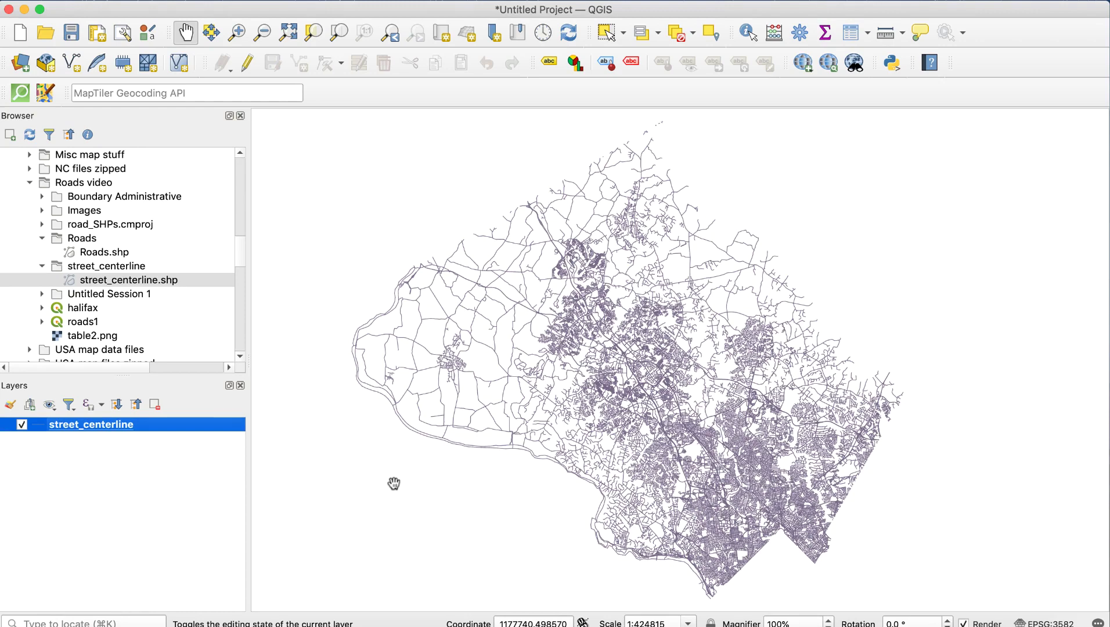
Step: Open the attribute table of the street_centerline layer and bring the ST_CLASS column into view
{"action": "right_click", "coordinate": [210, 426]}
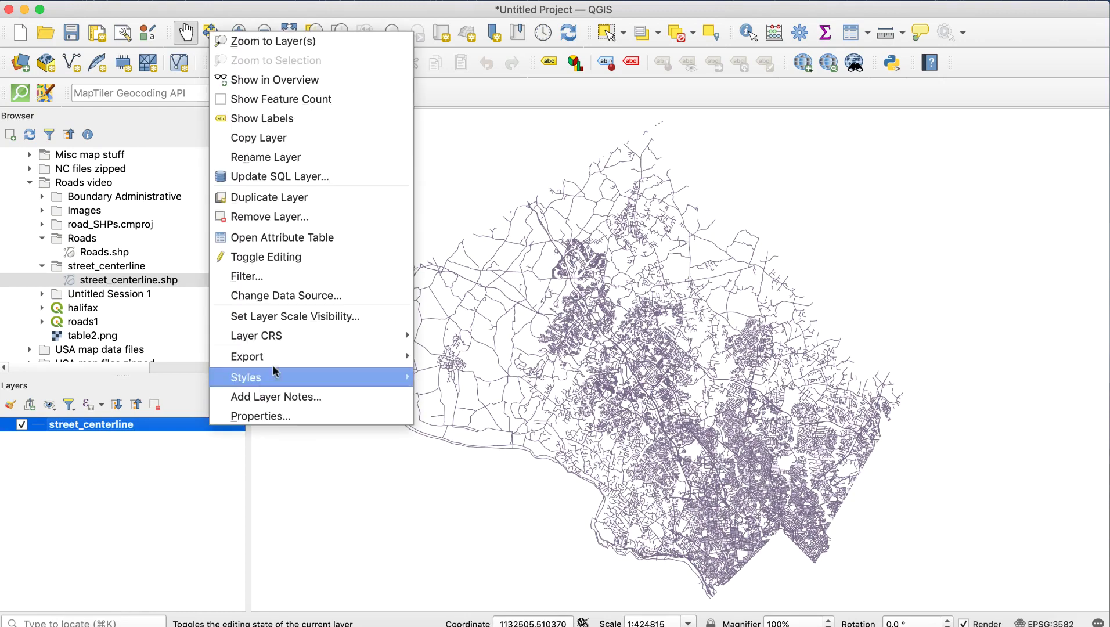
{"action": "left_click", "coordinate": [363, 236]}
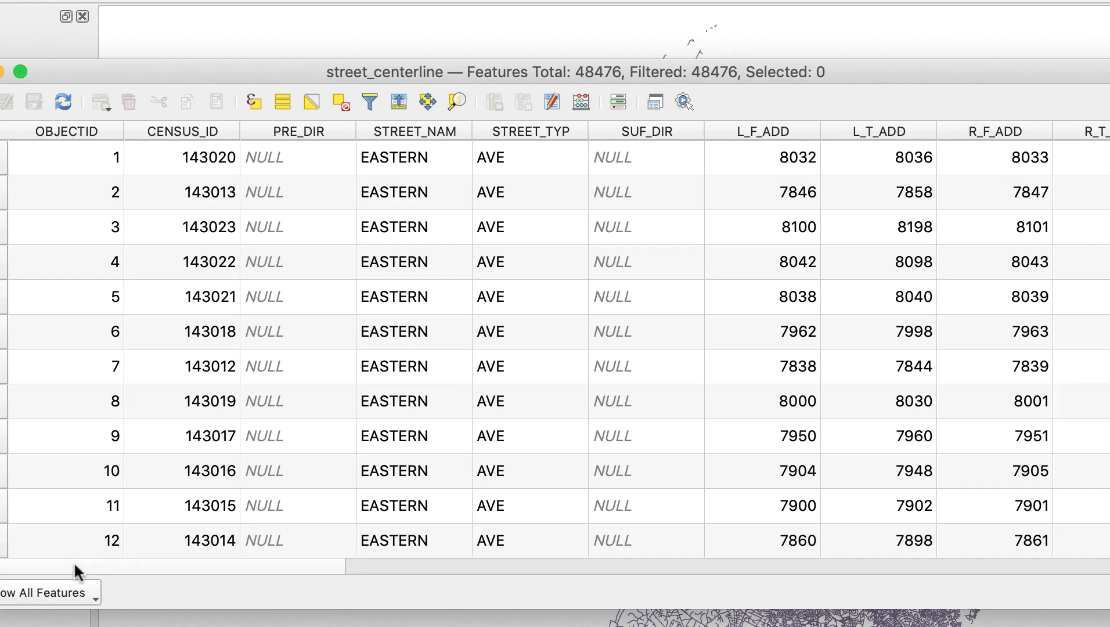
{"action": "scroll", "coordinate": [73, 561], "scroll_direction": "right", "scroll_amount": 10}
{"action": "left_click_drag", "start_coordinate": [179, 573], "coordinate": [899, 582]}
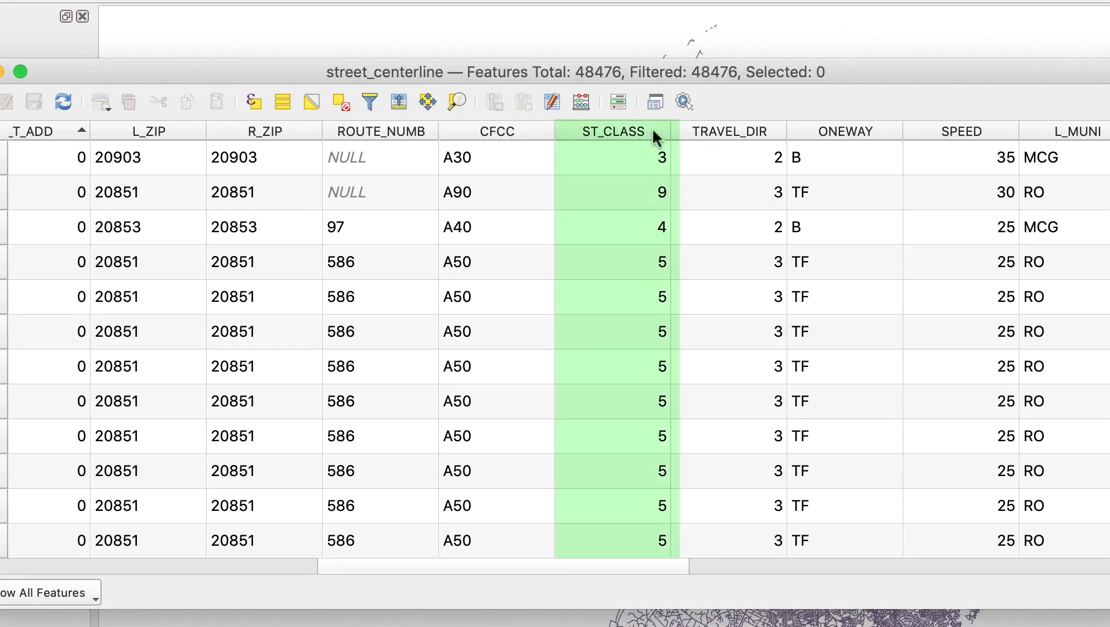
Step: Sort the attribute table by ST_CLASS, examine the class values through to the last record, and close the table
{"action": "left_click", "coordinate": [652, 132]}
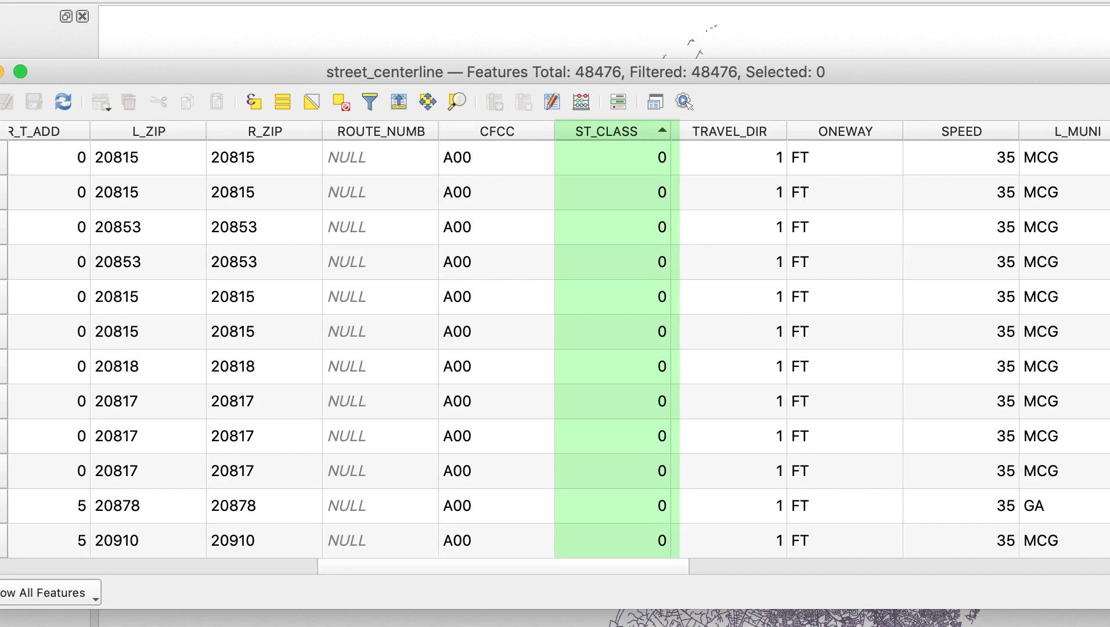
{"action": "scroll", "coordinate": [555, 348], "scroll_direction": "down", "scroll_amount": 20}
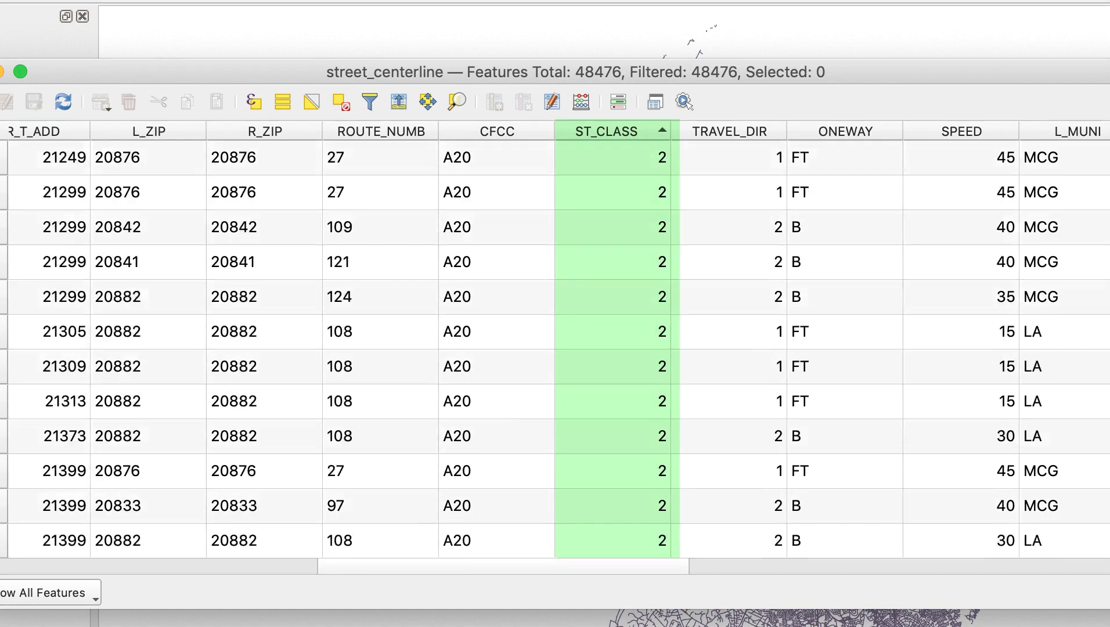
{"action": "scroll", "coordinate": [555, 349], "scroll_direction": "down", "scroll_amount": 20}
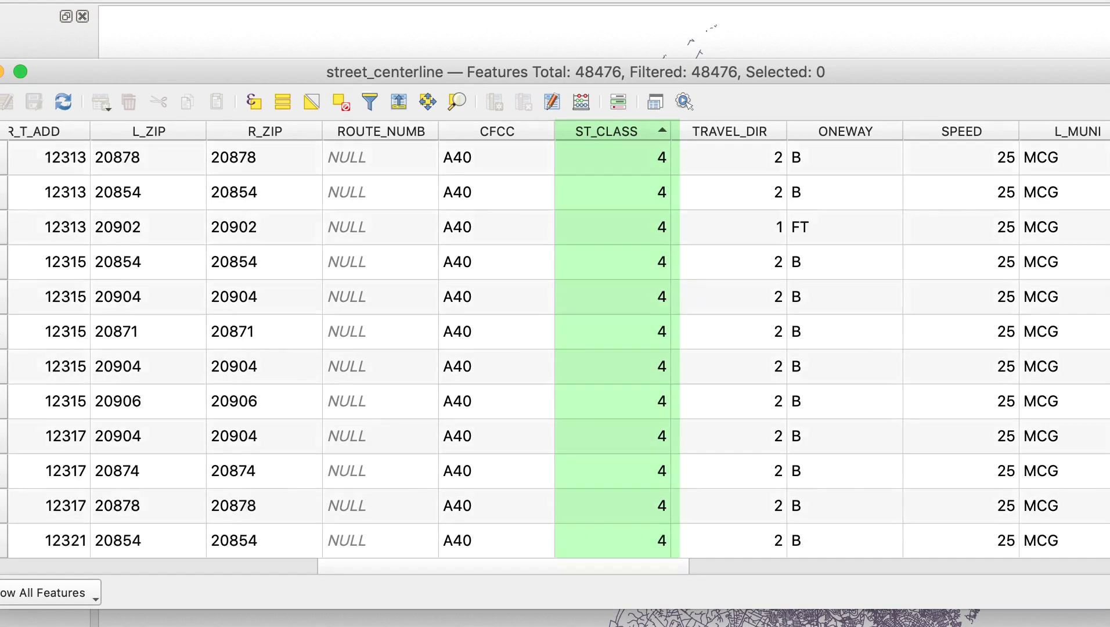
{"action": "scroll", "coordinate": [555, 348], "scroll_direction": "down", "scroll_amount": 20}
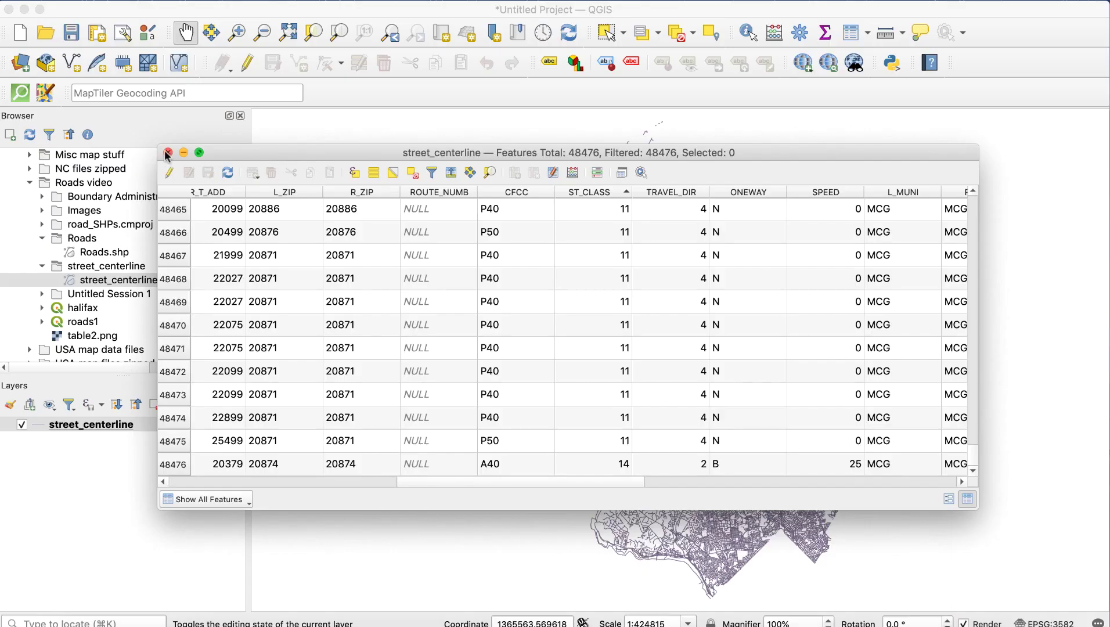
{"action": "left_click", "coordinate": [165, 152]}
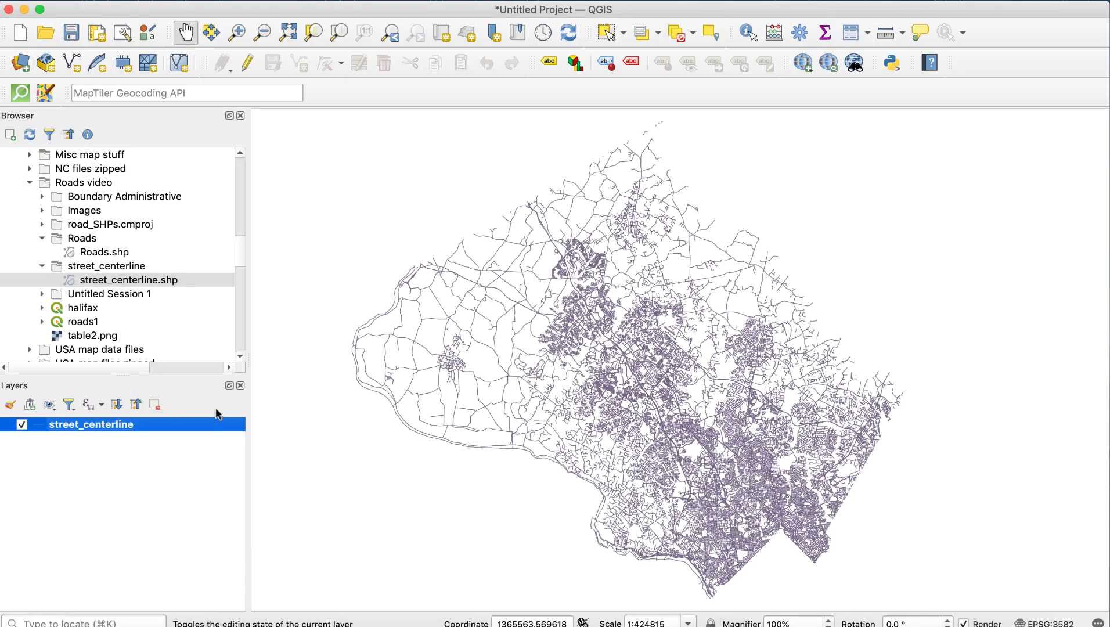
Step: Filter the street_centerline layer with the expression "ST_CLASS" = 1, loading all of the field's values to pick from
{"action": "right_click", "coordinate": [225, 429]}
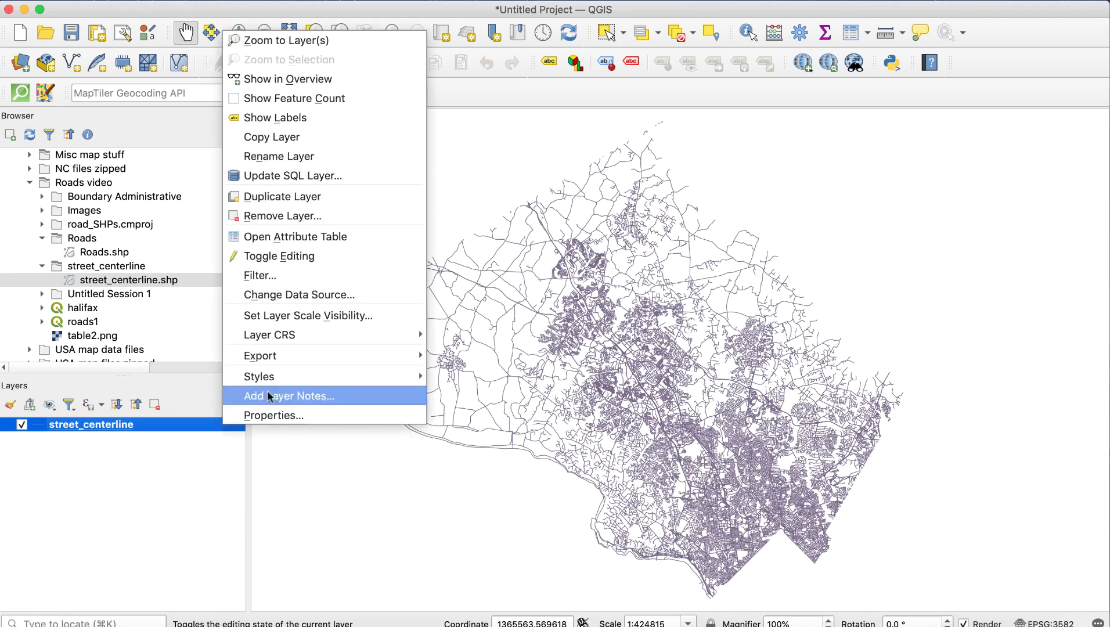
{"action": "left_click", "coordinate": [325, 276]}
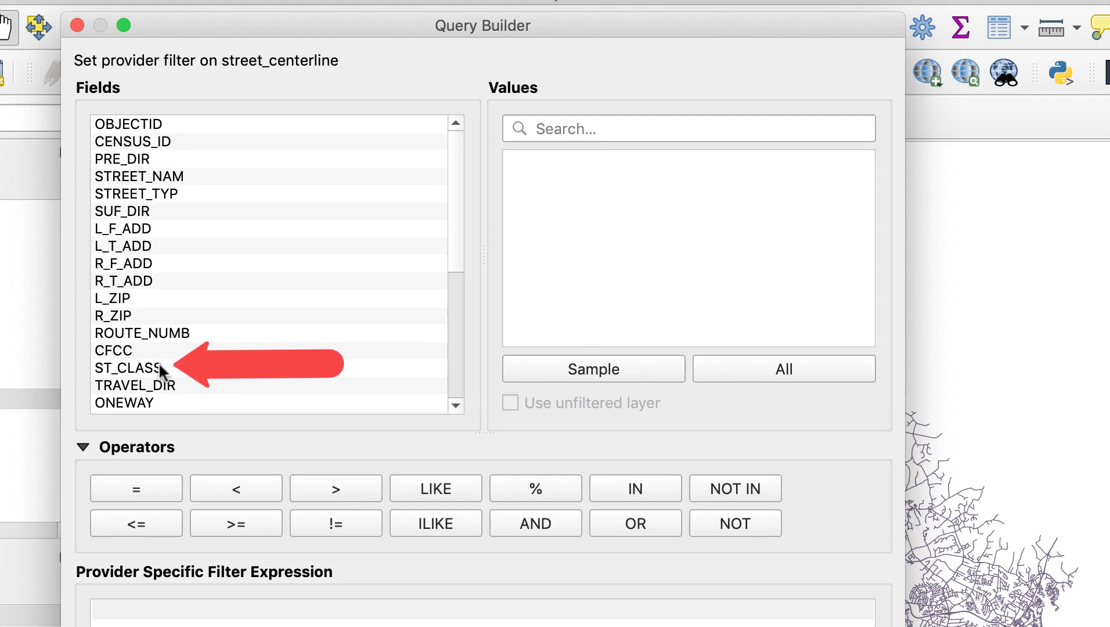
{"action": "double_click", "coordinate": [160, 365]}
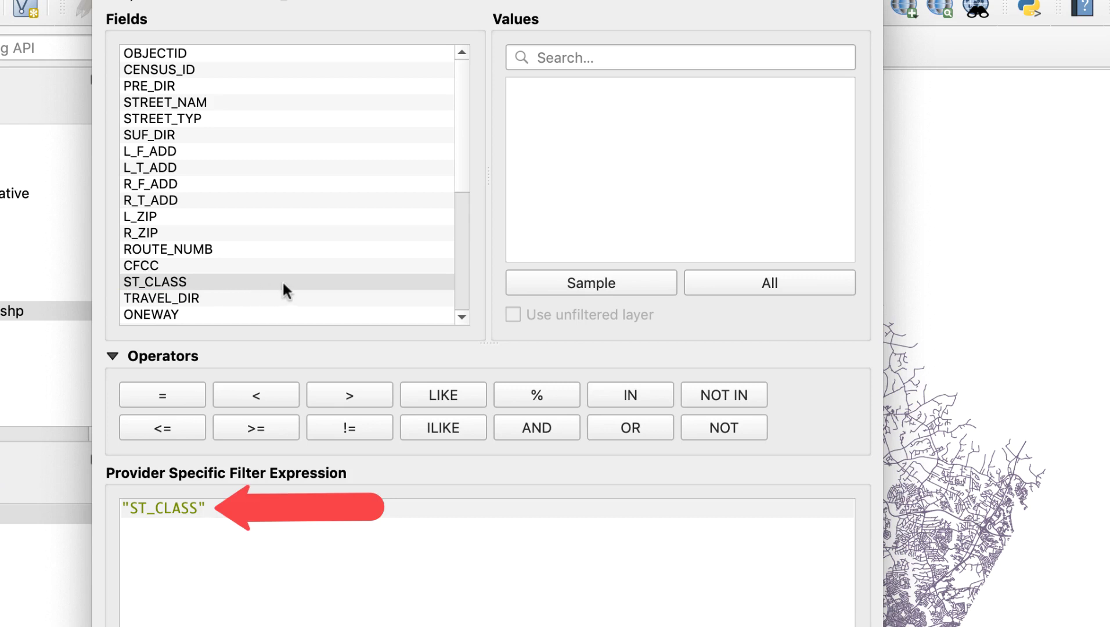
{"action": "left_click", "coordinate": [724, 275]}
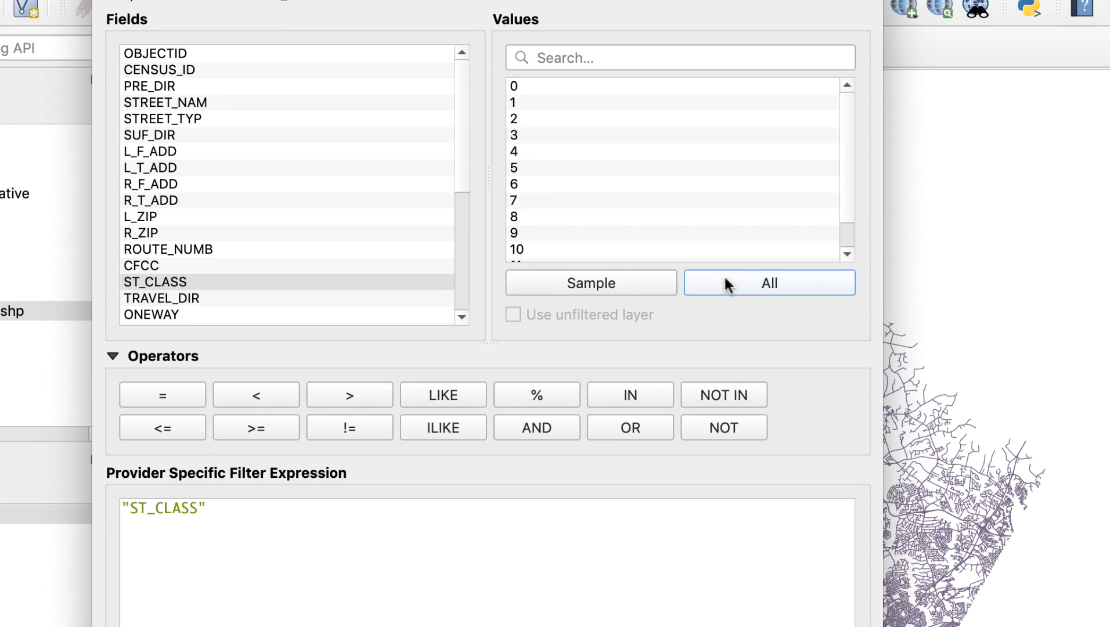
{"action": "left_click", "coordinate": [156, 400]}
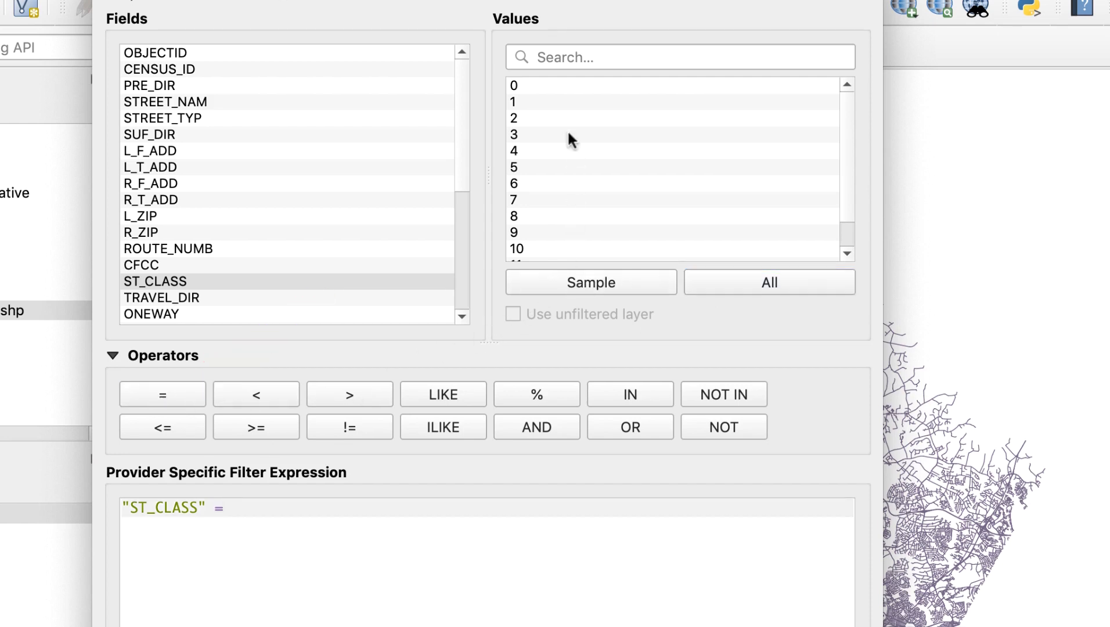
{"action": "double_click", "coordinate": [560, 101]}
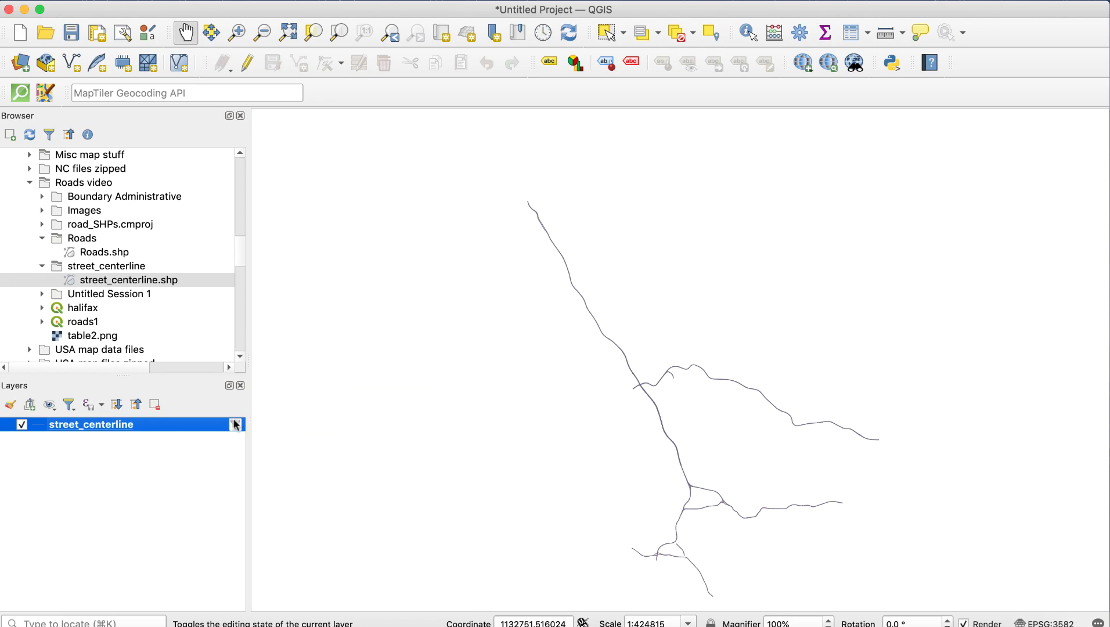
Step: Change the street_centerline layer filter to "ST_CLASS" = 2 and apply it
{"action": "left_click", "coordinate": [236, 426]}
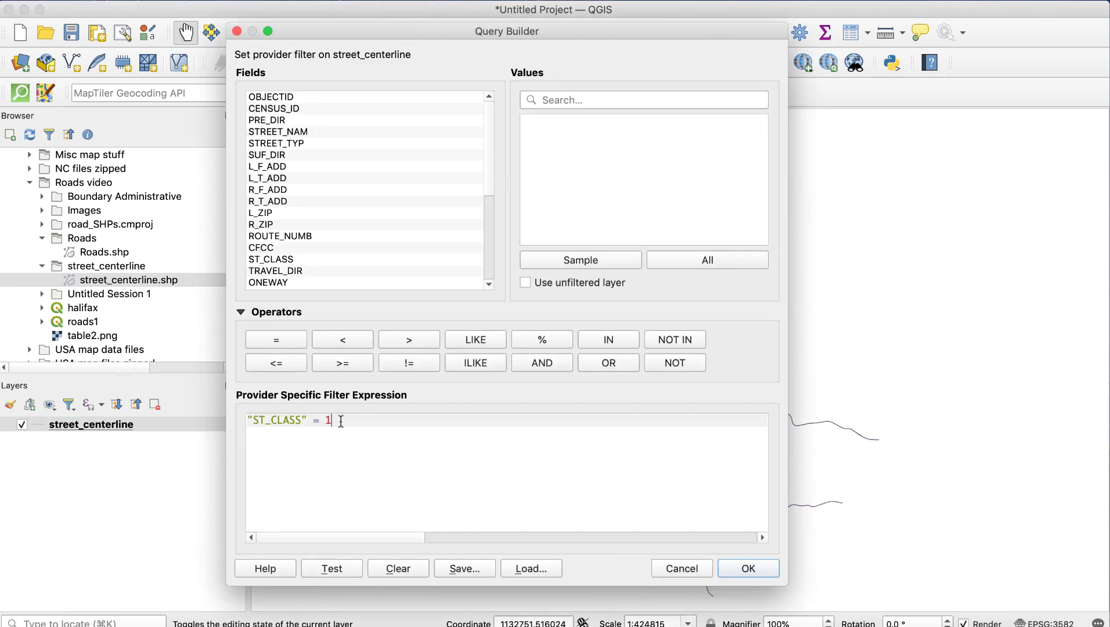
{"action": "key", "text": "BackSpace"}
{"action": "type", "text": "2"}
{"action": "left_click", "coordinate": [748, 569]}
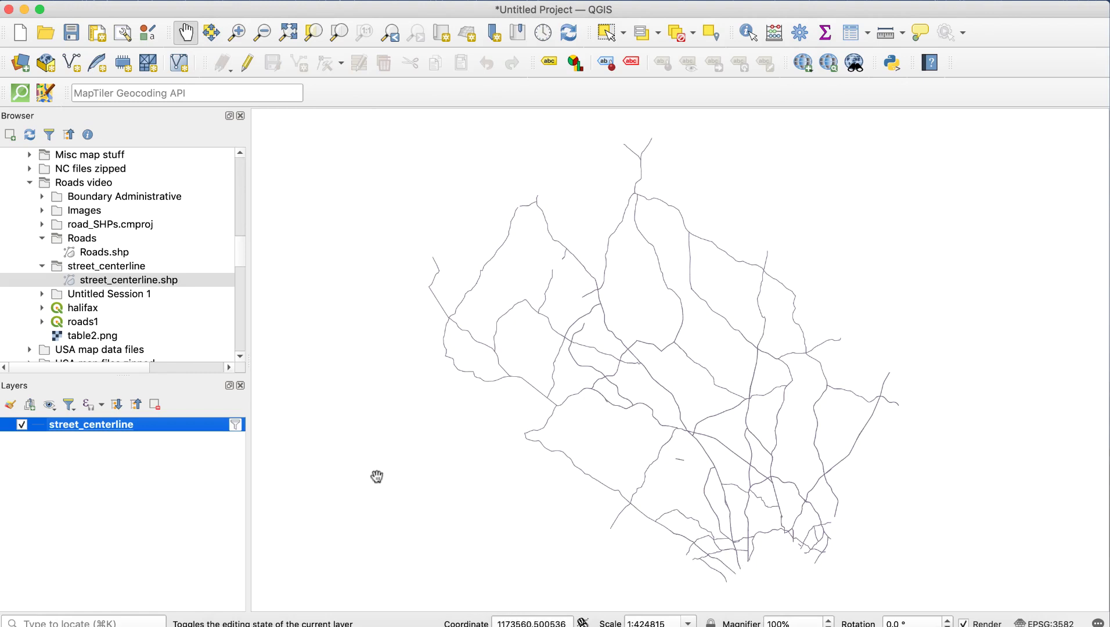
Step: Change the street_centerline layer filter to "ST_CLASS" = 3 and apply it
{"action": "left_click", "coordinate": [236, 425]}
{"action": "left_click", "coordinate": [349, 421]}
{"action": "key", "text": "BackSpace"}
{"action": "type", "text": "3"}
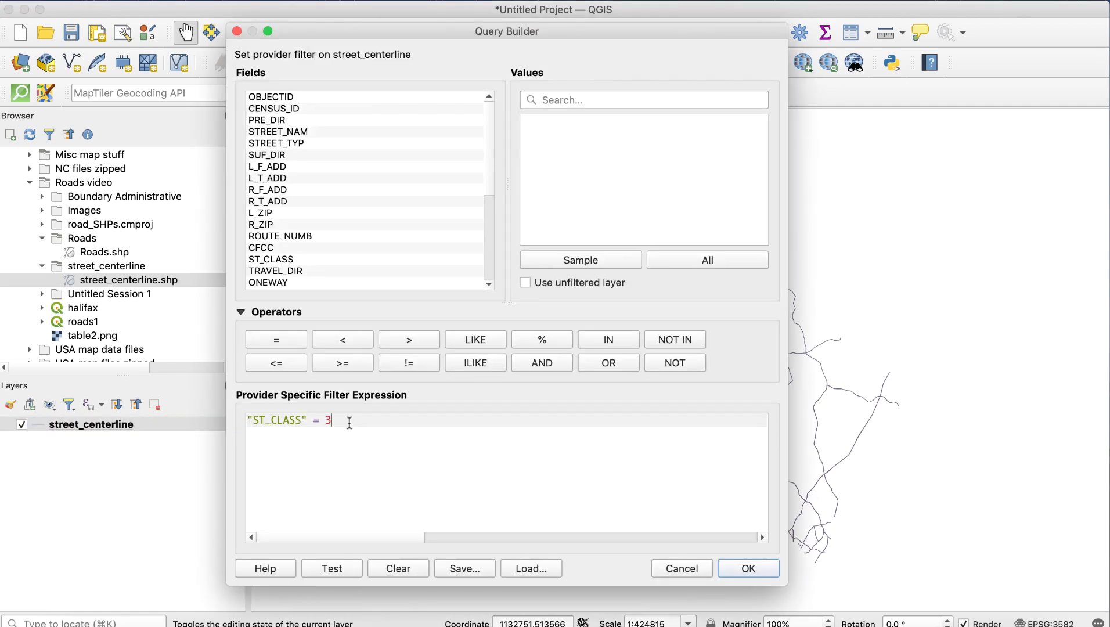
{"action": "left_click", "coordinate": [733, 566]}
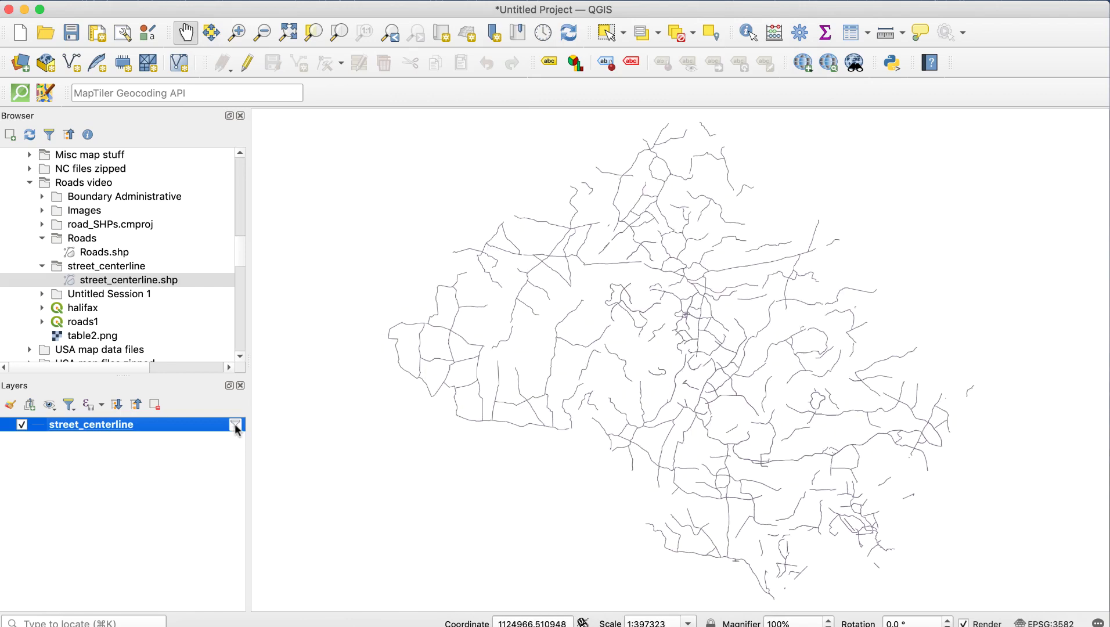
Step: Clear the filter expression on the street_centerline layer so all road classes are included
{"action": "left_click", "coordinate": [235, 427]}
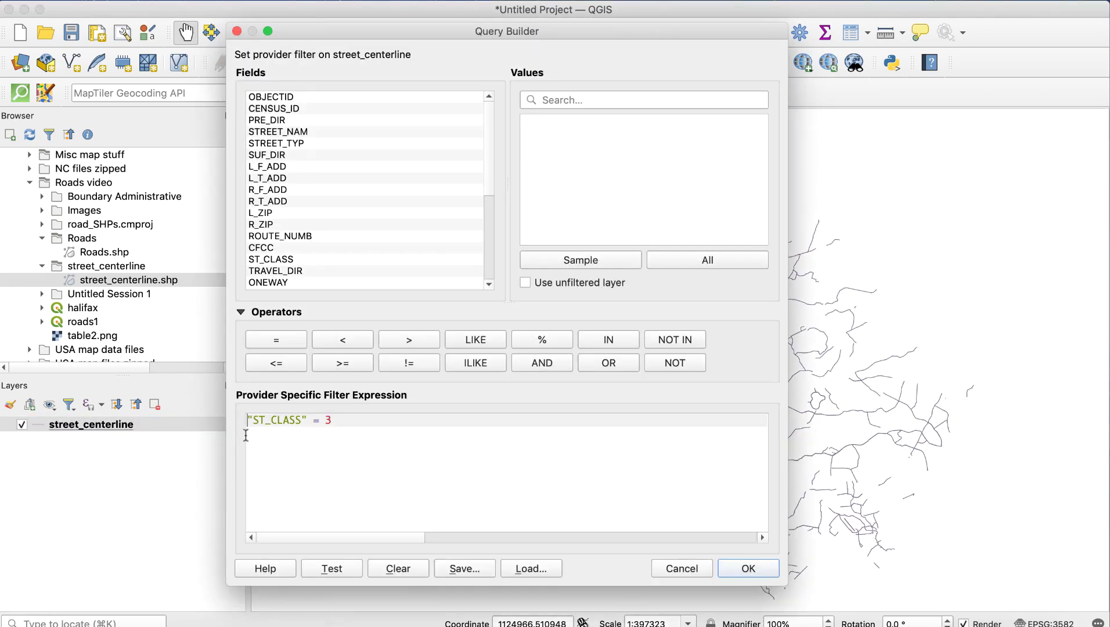
{"action": "left_click", "coordinate": [398, 569]}
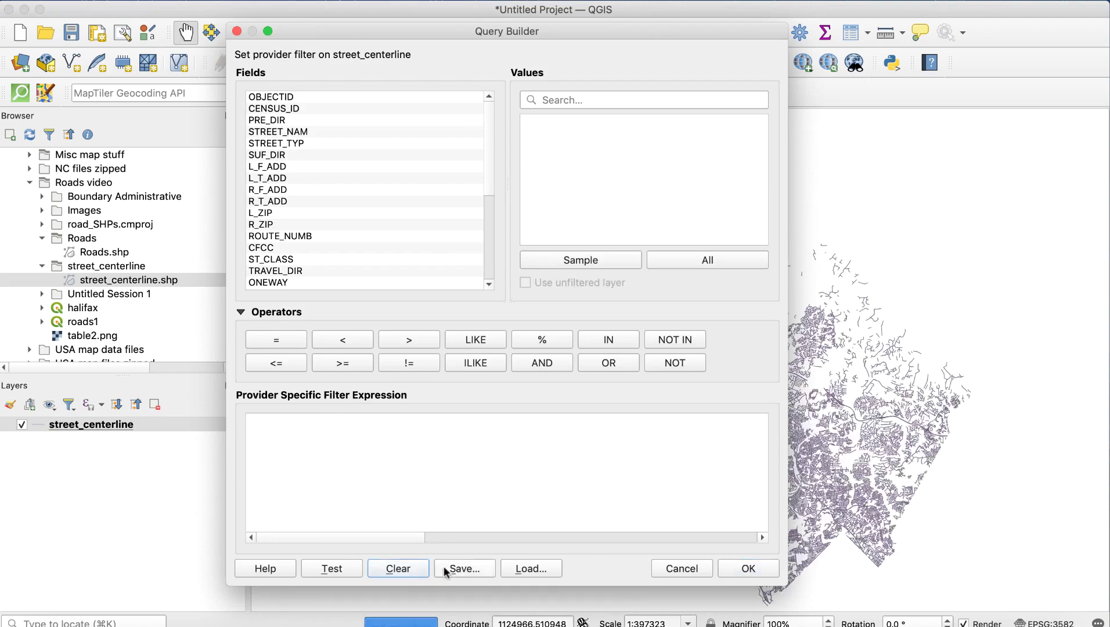
{"action": "left_click", "coordinate": [742, 572]}
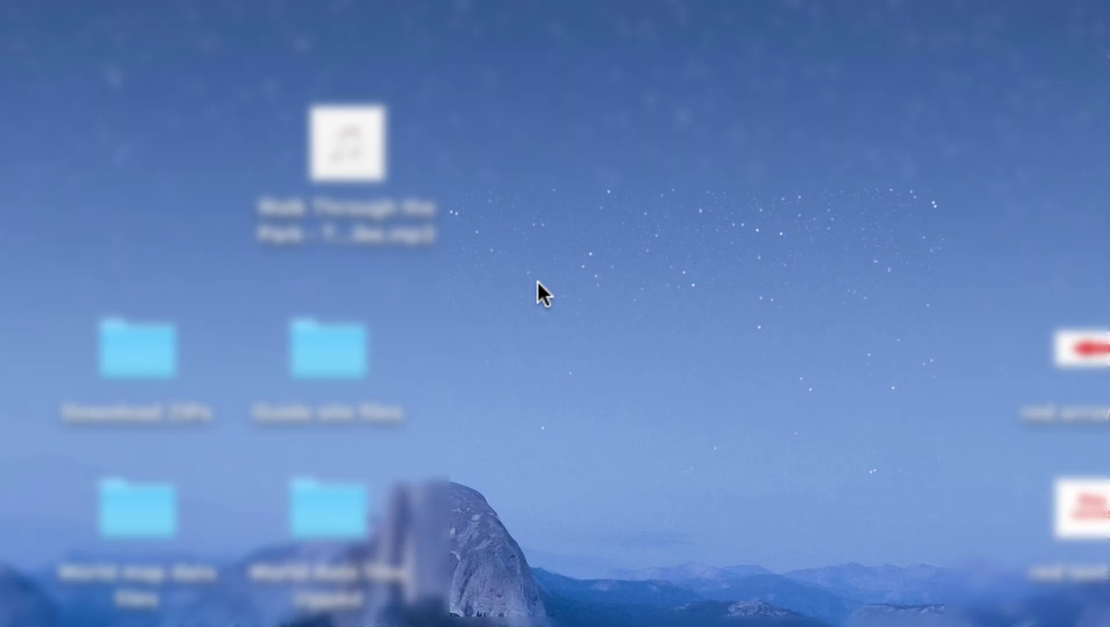
Step: Switch to the desktop and create a new folder named "New Road"
{"action": "right_click", "coordinate": [537, 288]}
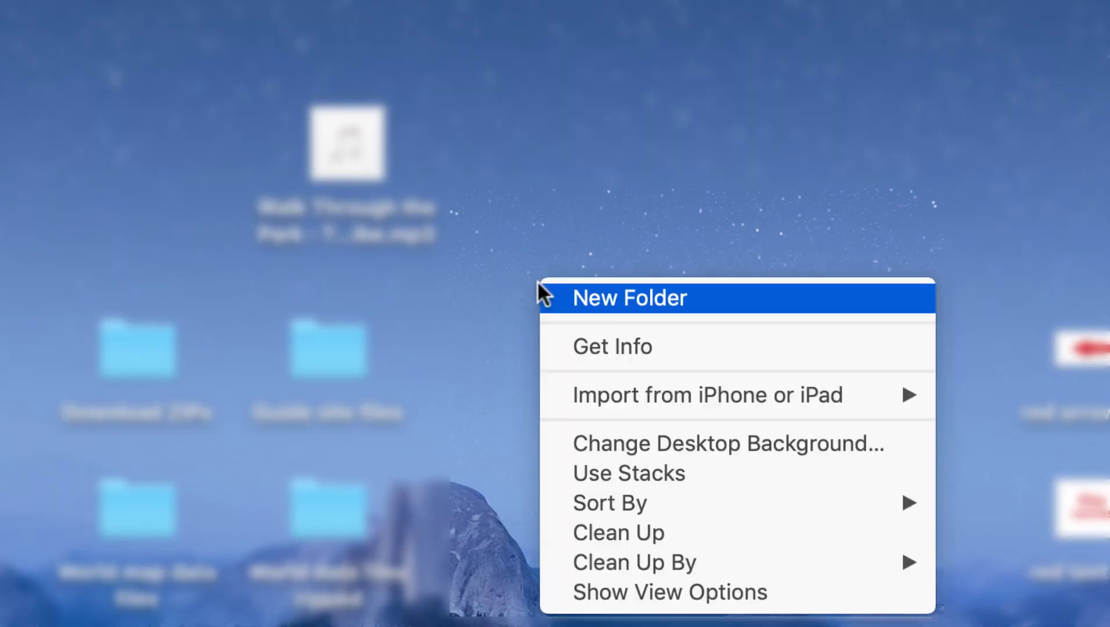
{"action": "left_click", "coordinate": [762, 296]}
{"action": "type", "text": "New Road"}
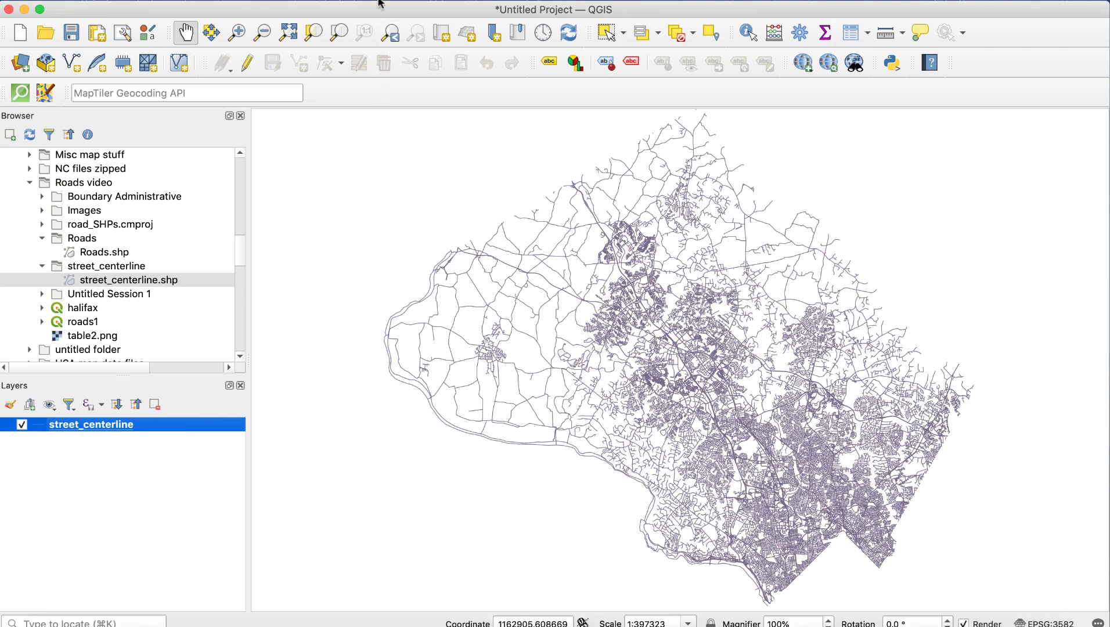
Step: Start Split Vector Layer in QGIS with street_centerline as the input layer and ST_CLASS as the unique ID field
{"action": "left_click", "coordinate": [378, 1]}
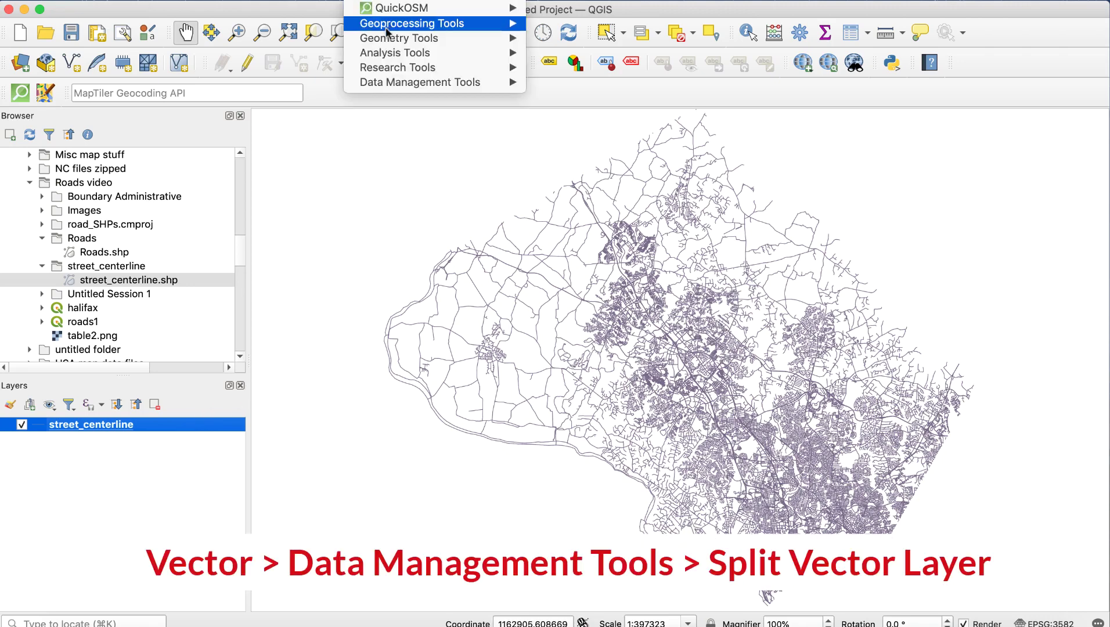
{"action": "mouse_move", "coordinate": [398, 84]}
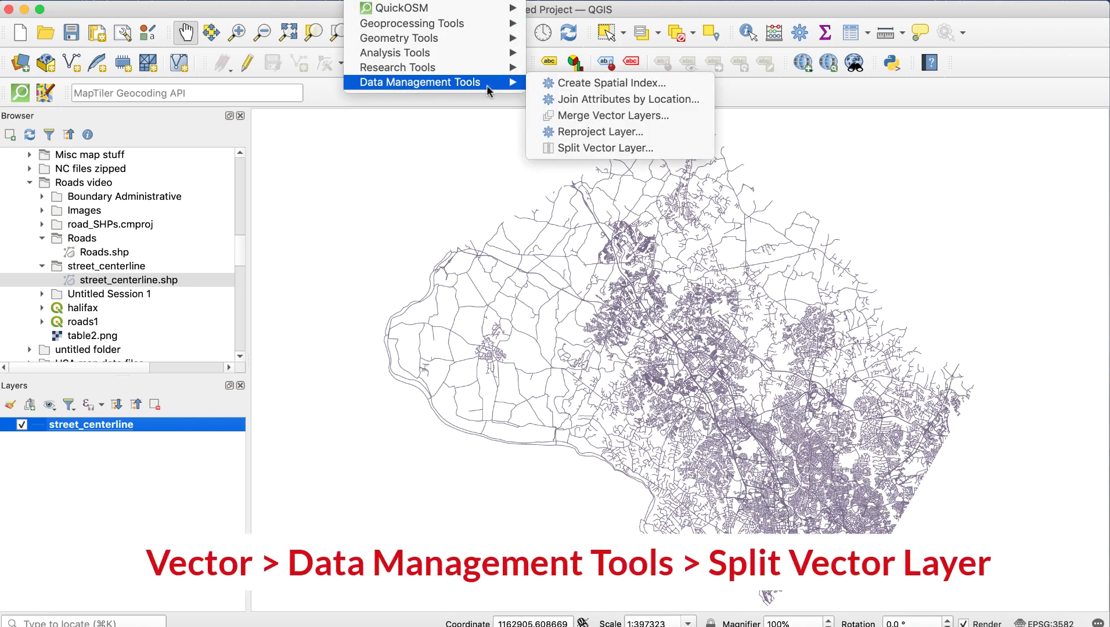
{"action": "left_click", "coordinate": [645, 149]}
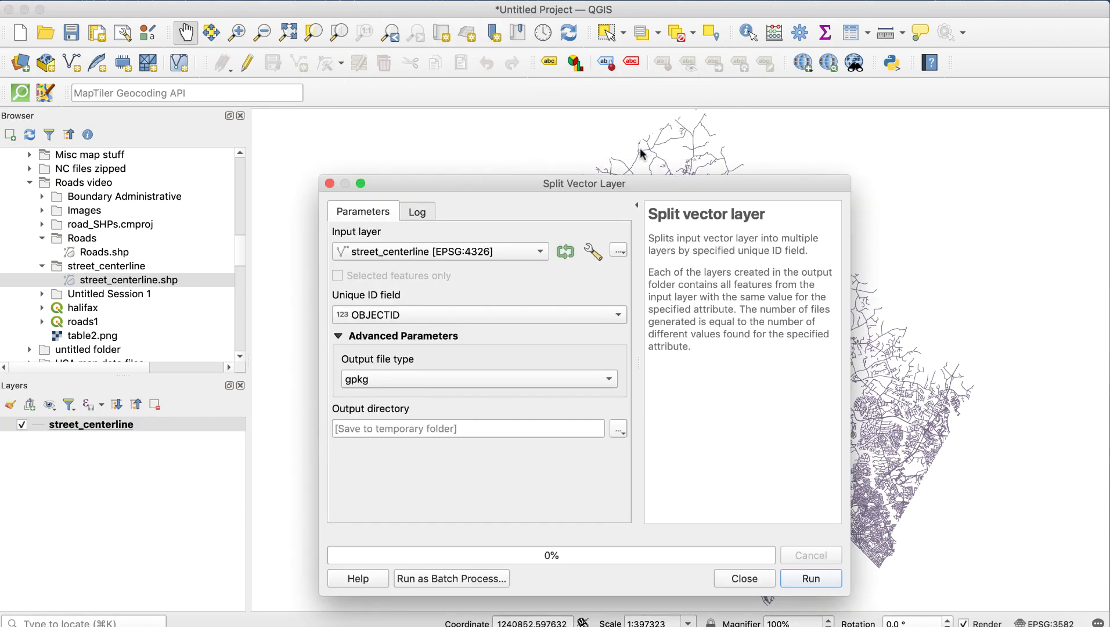
{"action": "left_click_drag", "start_coordinate": [640, 181], "coordinate": [643, 125]}
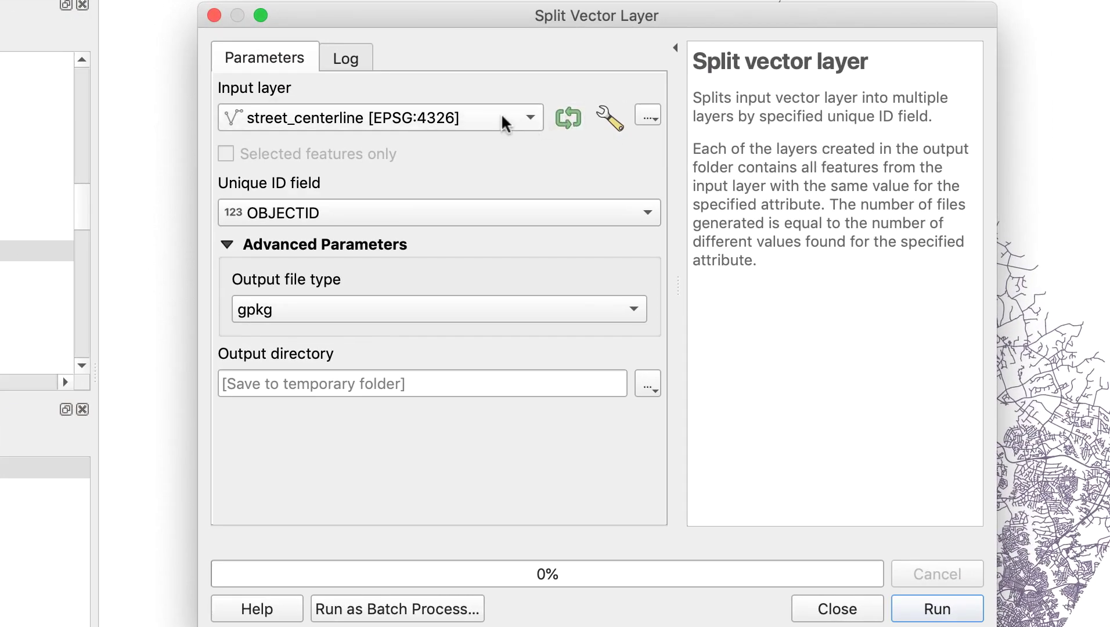
{"action": "left_click", "coordinate": [528, 115]}
{"action": "left_click", "coordinate": [501, 112]}
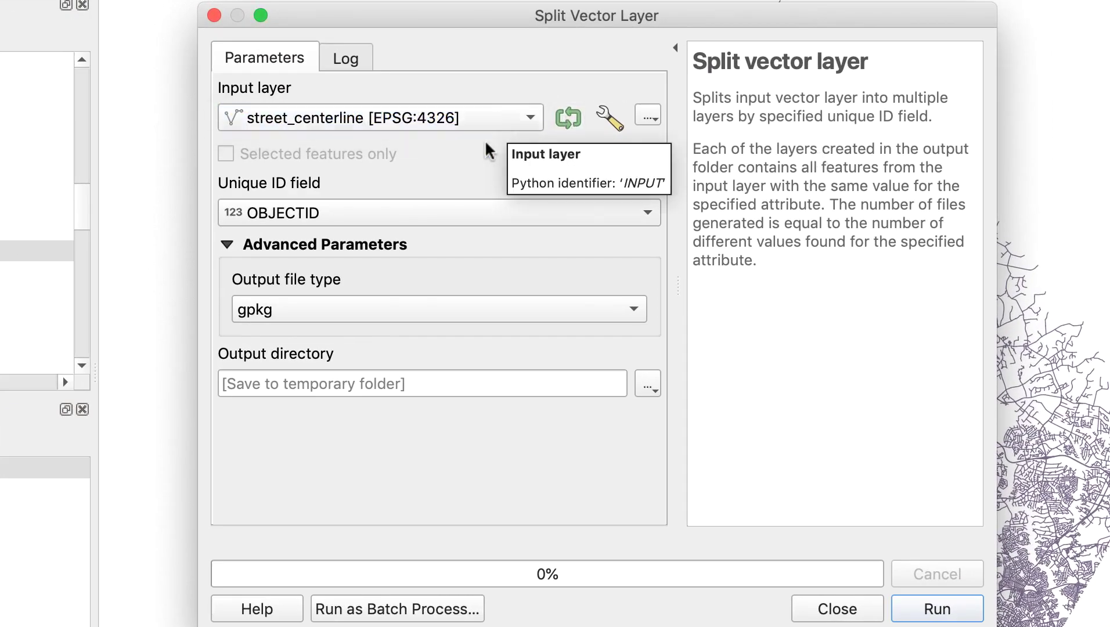
{"action": "left_click", "coordinate": [464, 220]}
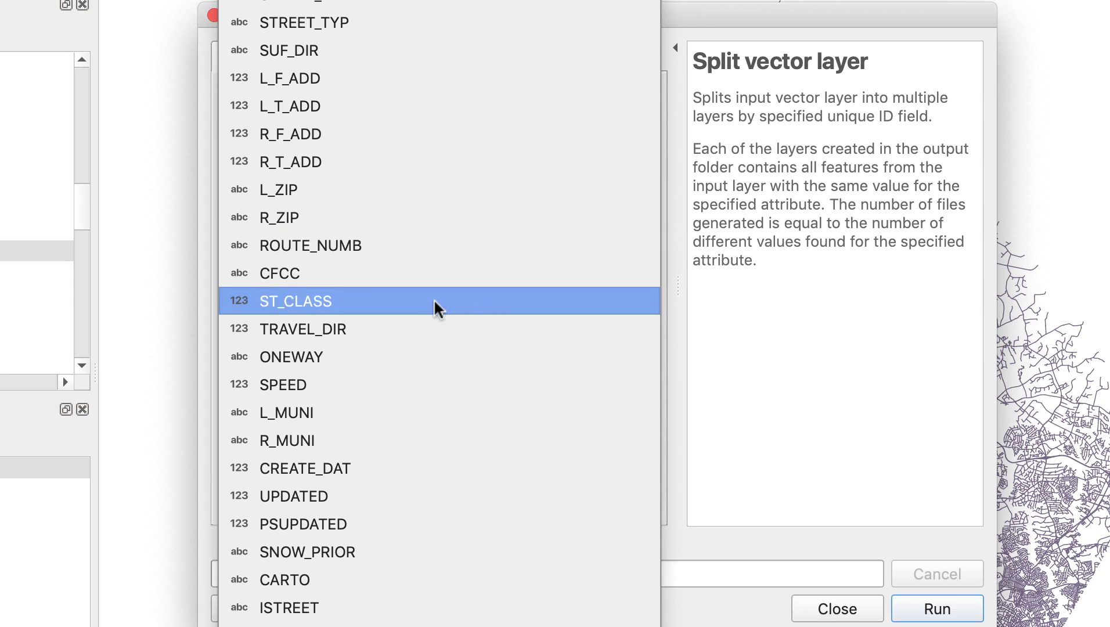
{"action": "left_click", "coordinate": [434, 302]}
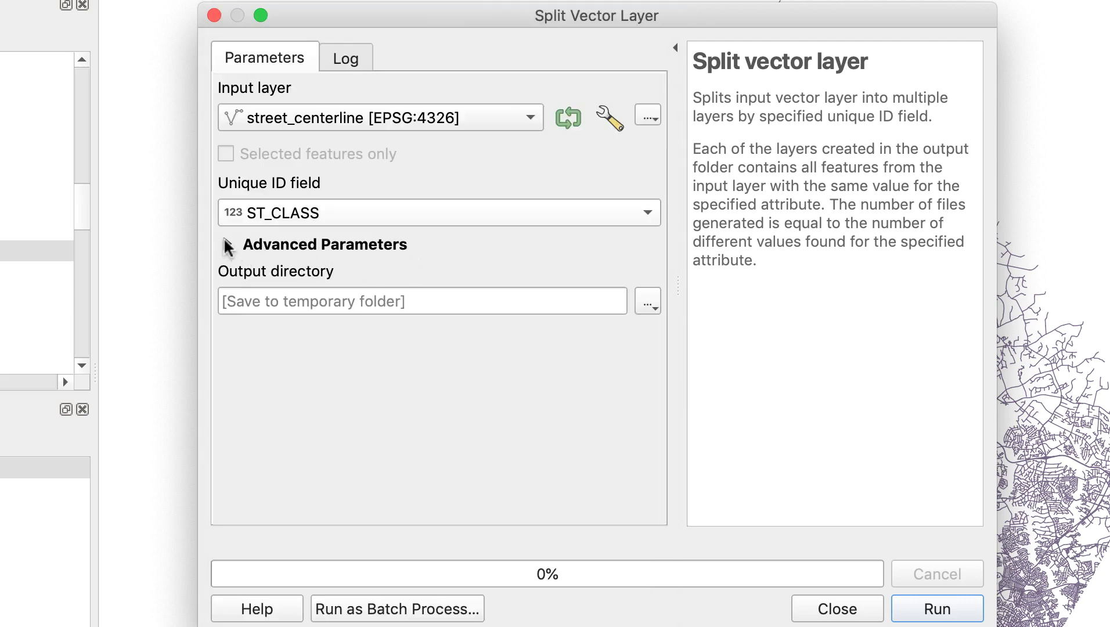
Step: Set the output file type for the split layers to shp in the advanced parameters
{"action": "left_click", "coordinate": [227, 245]}
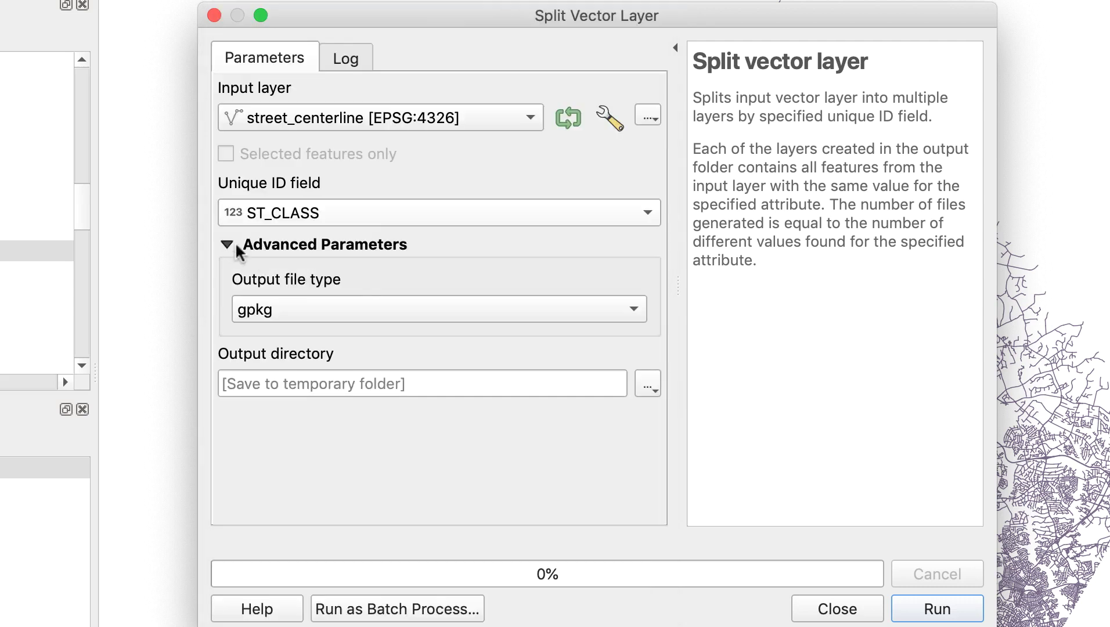
{"action": "left_click", "coordinate": [393, 310]}
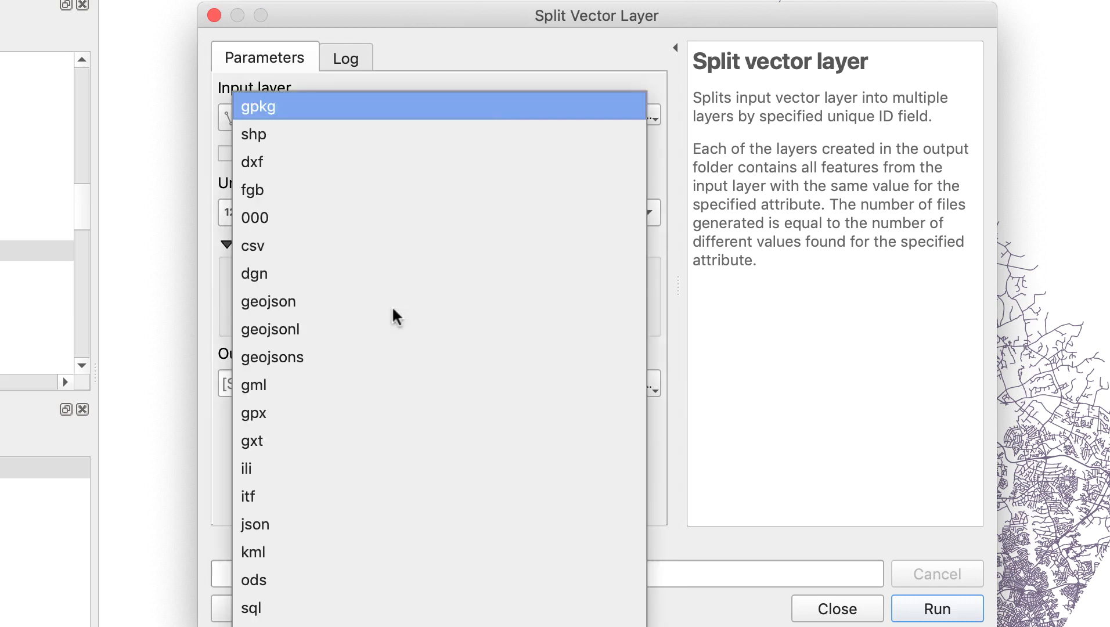
{"action": "left_click", "coordinate": [389, 137]}
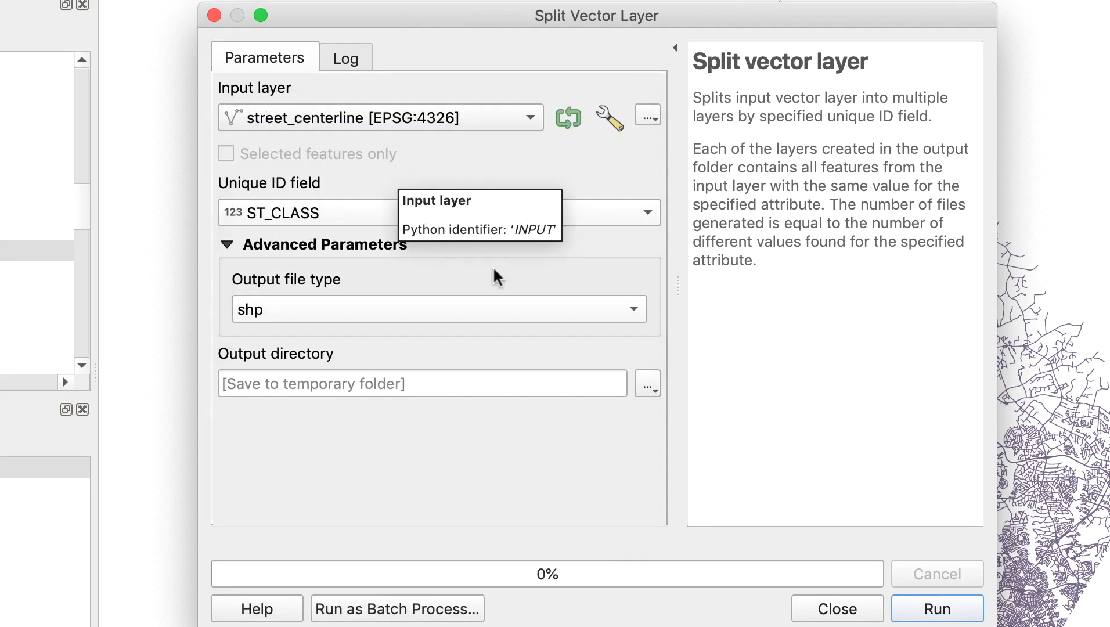
Step: Set the New Roads folder on the desktop as the output directory, run the layer split and close the tool
{"action": "left_click", "coordinate": [646, 387]}
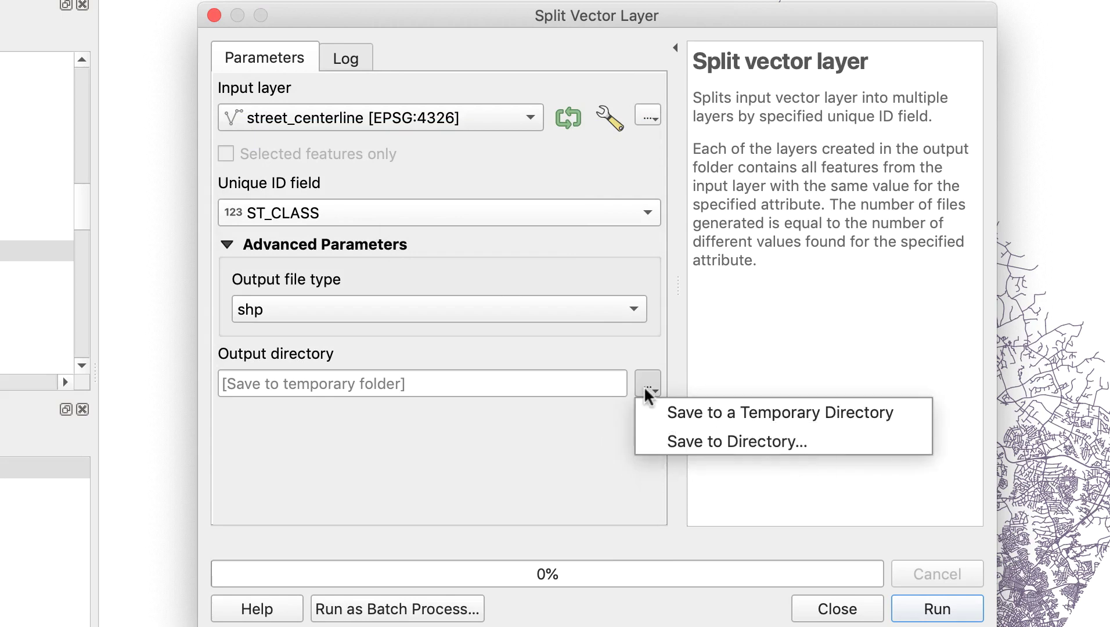
{"action": "left_click", "coordinate": [650, 439]}
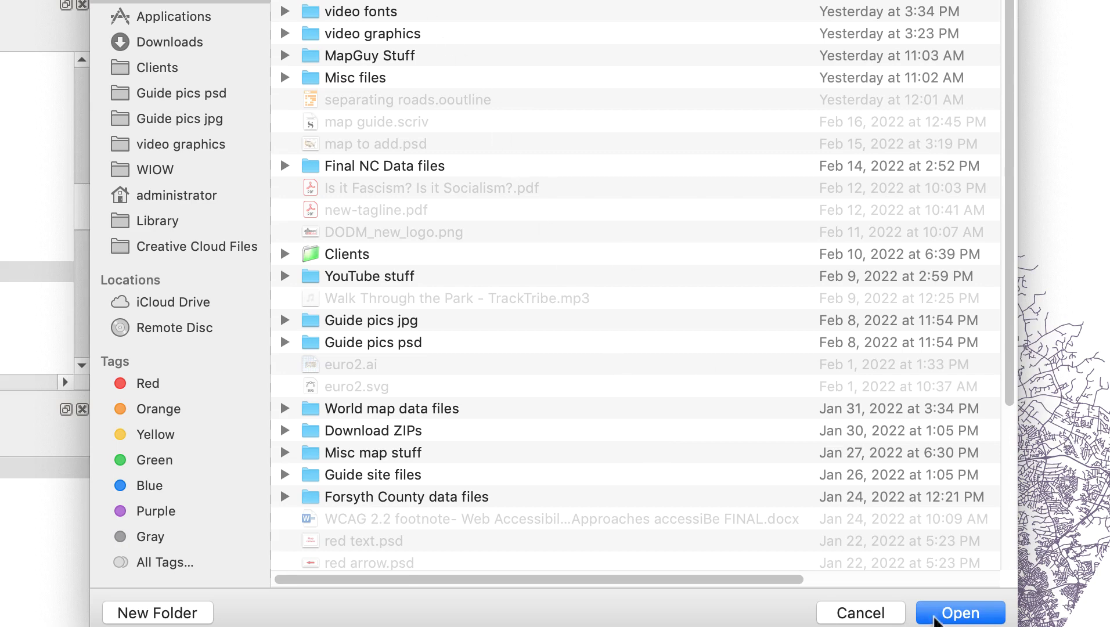
{"action": "left_click", "coordinate": [941, 613]}
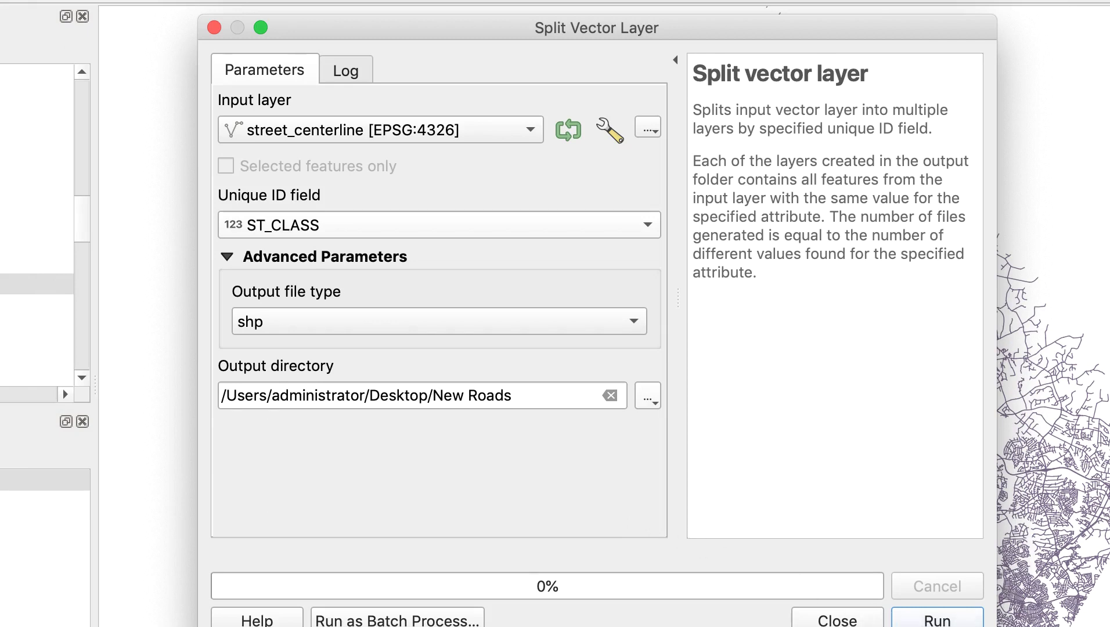
{"action": "left_click", "coordinate": [944, 621]}
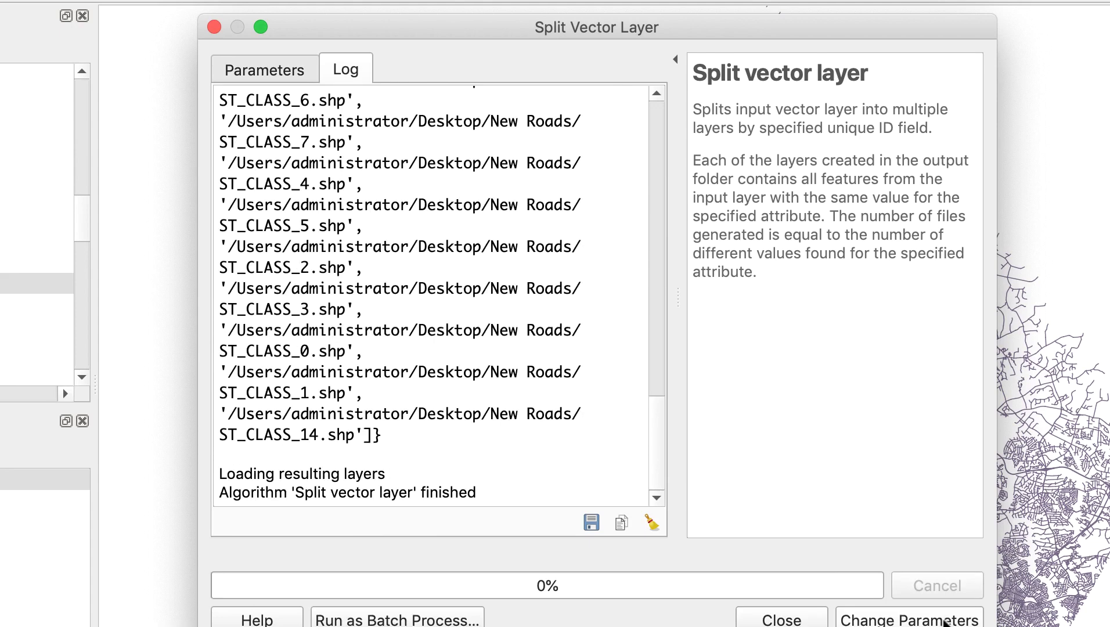
{"action": "left_click", "coordinate": [790, 621]}
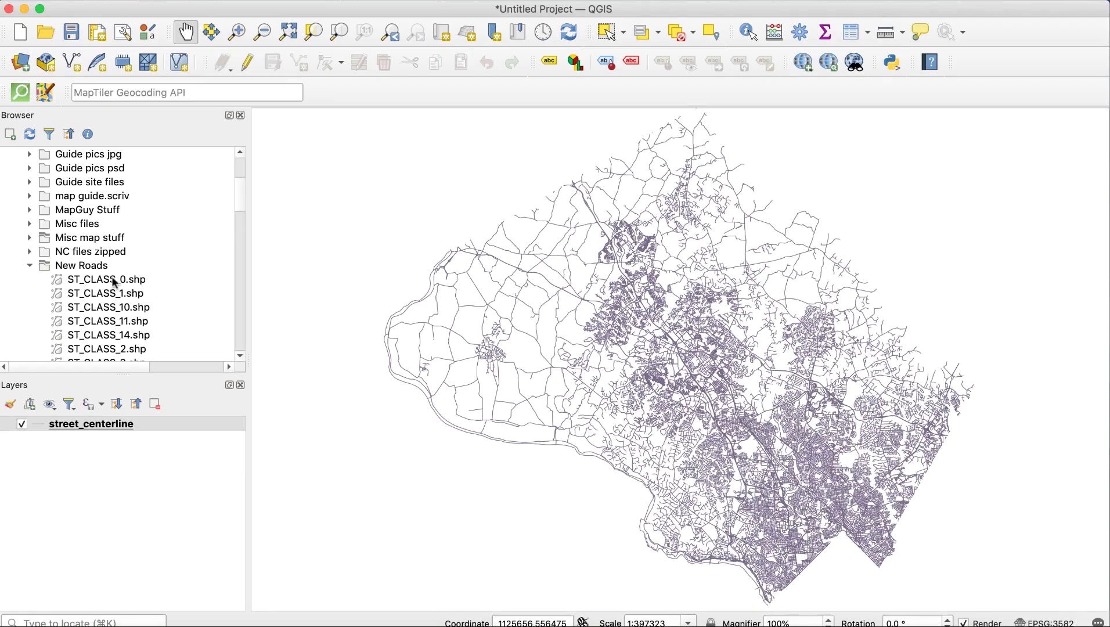
Step: Enlarge the file browser to show the shapefiles in the New Roads folder and hide the street_centerline layer
{"action": "scroll", "coordinate": [125, 283], "scroll_direction": "down", "scroll_amount": 2}
{"action": "scroll", "coordinate": [125, 282], "scroll_direction": "down", "scroll_amount": 2}
{"action": "scroll", "coordinate": [125, 283], "scroll_direction": "down", "scroll_amount": 3}
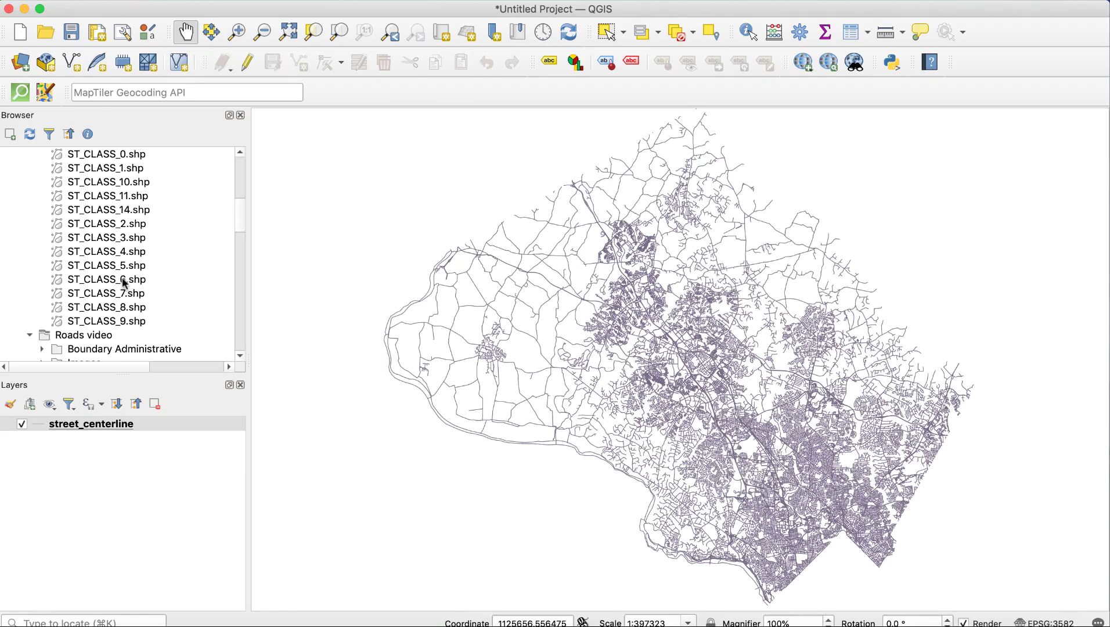
{"action": "left_click_drag", "start_coordinate": [188, 373], "coordinate": [199, 413]}
{"action": "scroll", "coordinate": [199, 256], "scroll_direction": "up", "scroll_amount": 3}
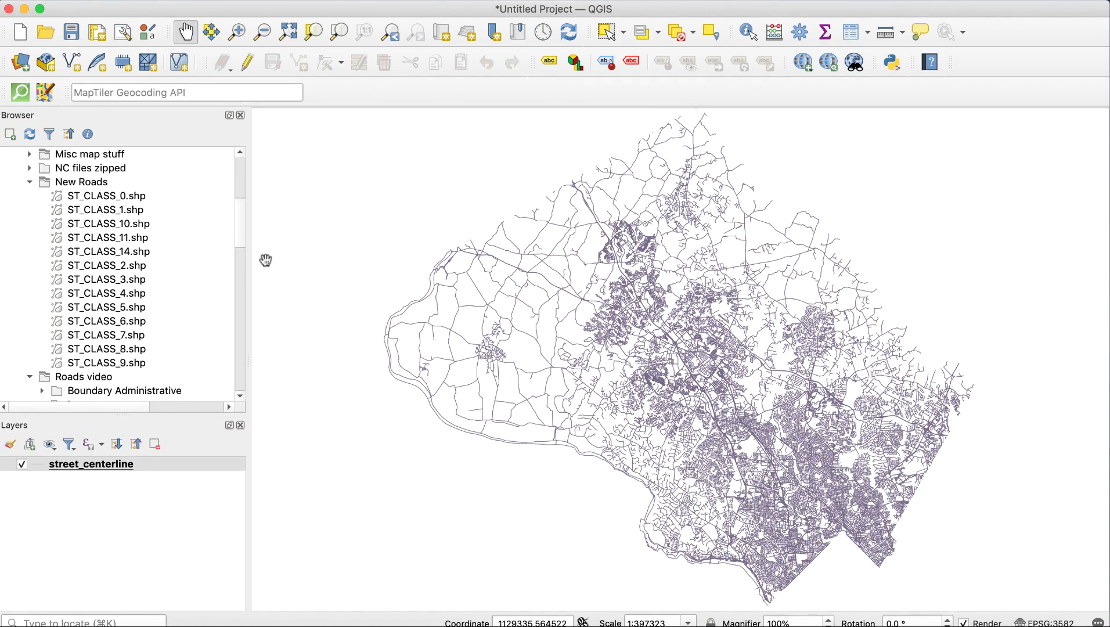
{"action": "left_click", "coordinate": [21, 464]}
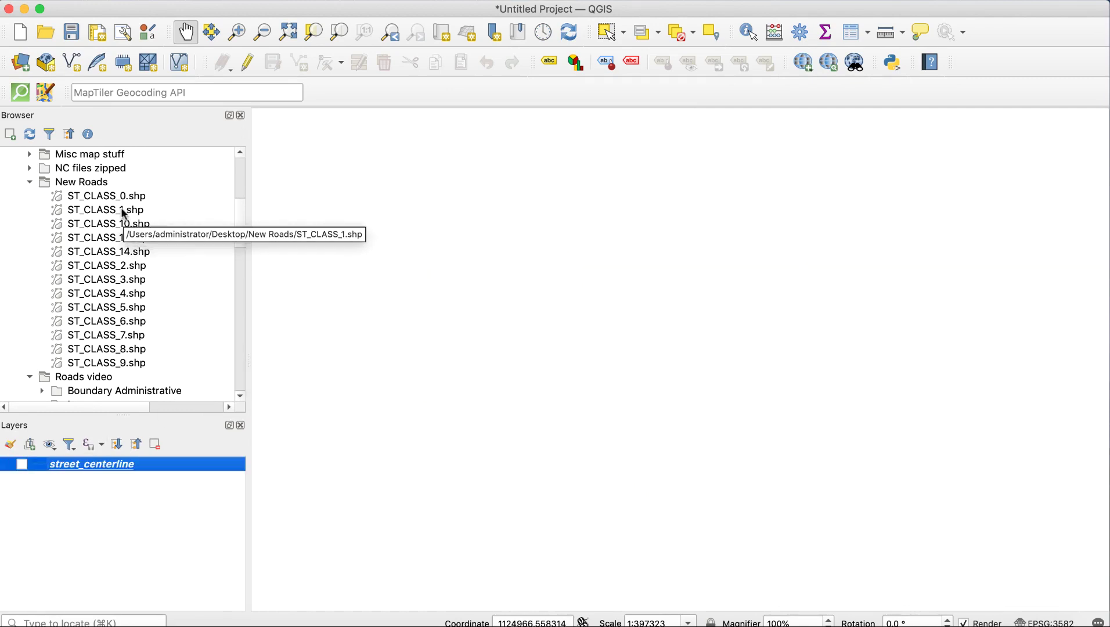
Step: Add the ST_CLASS_1, ST_CLASS_2, ST_CLASS_3 and ST_CLASS_4 shapefiles from New Roads to the map and remove the ST_CLASS_4 layer again
{"action": "left_click_drag", "start_coordinate": [123, 213], "coordinate": [138, 518]}
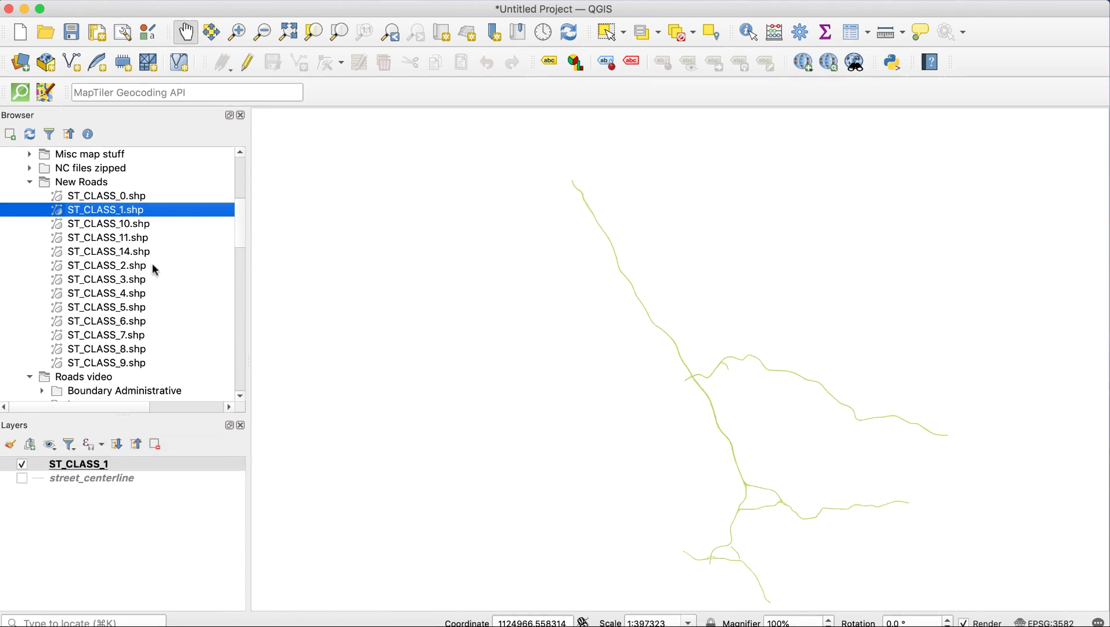
{"action": "left_click_drag", "start_coordinate": [153, 265], "coordinate": [151, 518]}
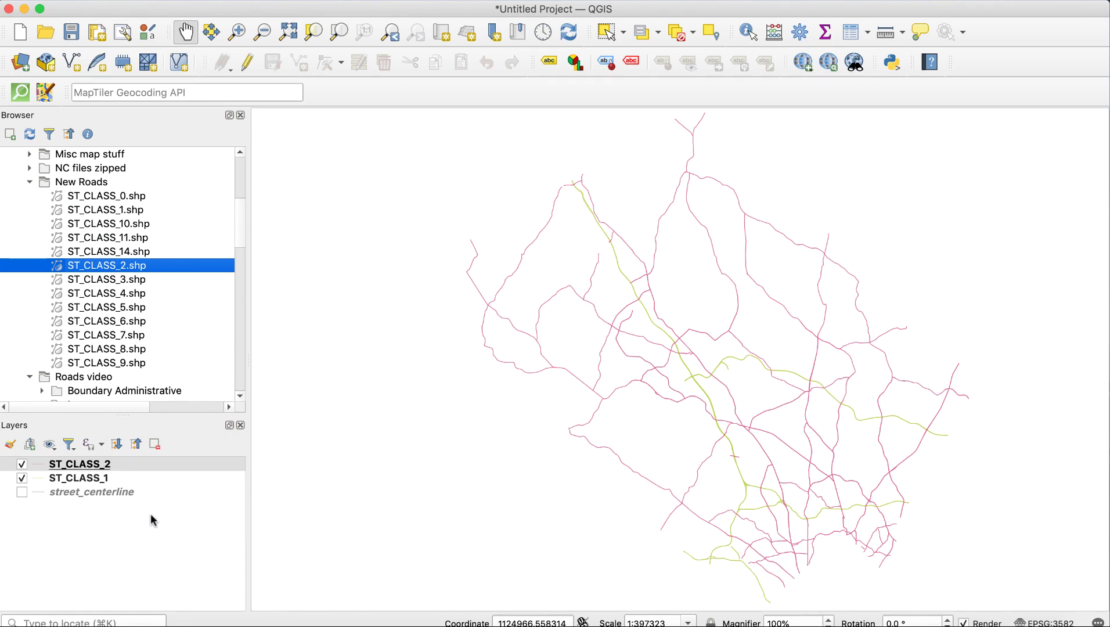
{"action": "left_click_drag", "start_coordinate": [154, 278], "coordinate": [157, 535]}
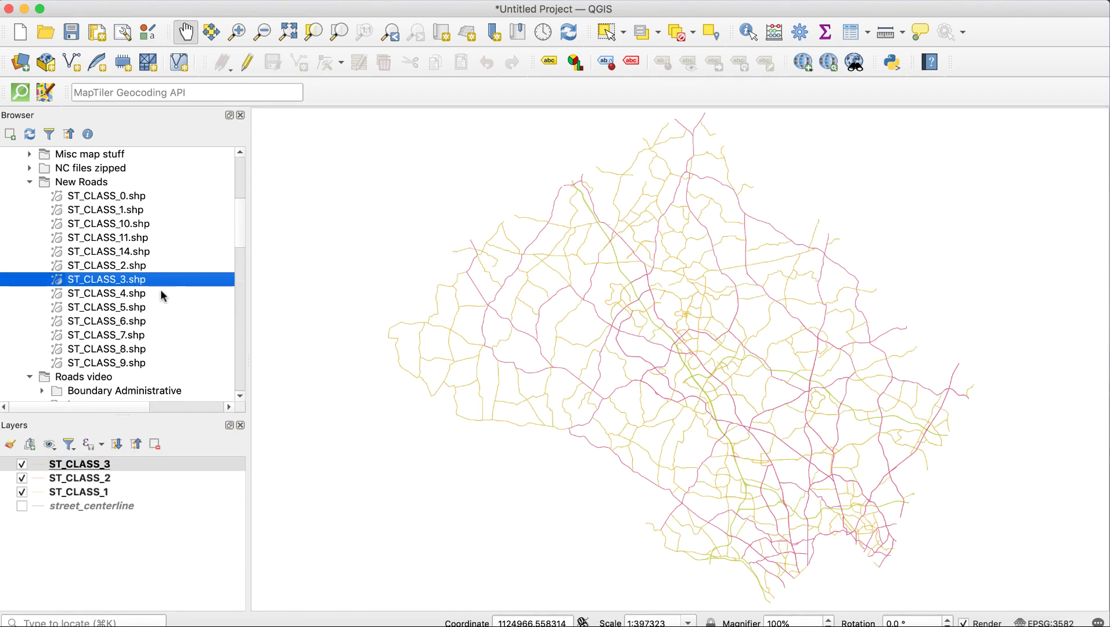
{"action": "left_click_drag", "start_coordinate": [164, 295], "coordinate": [164, 528]}
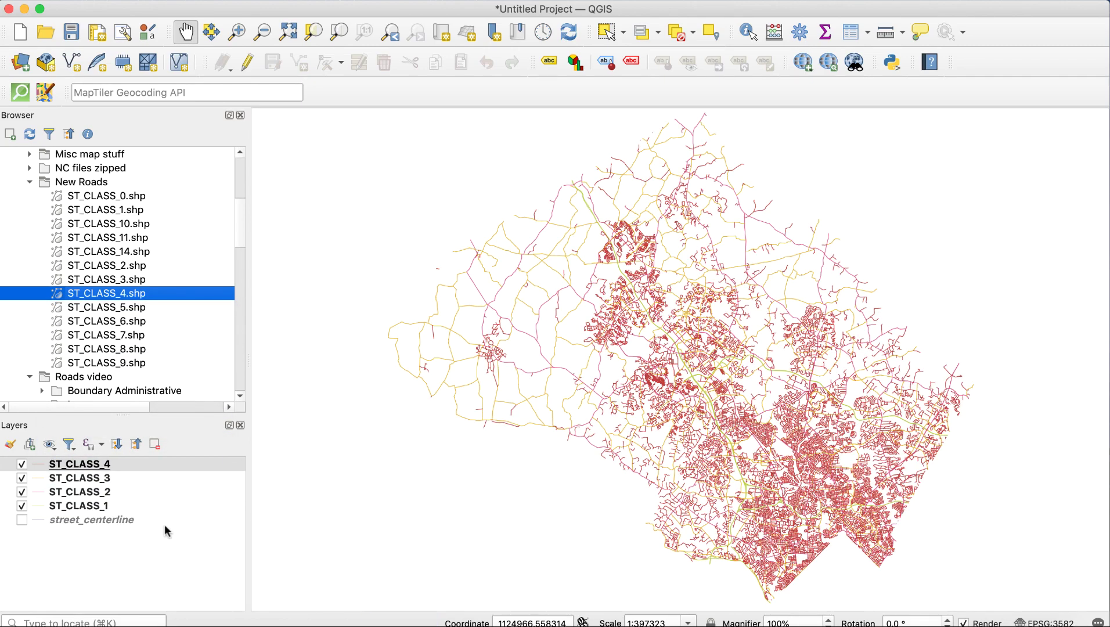
{"action": "left_click", "coordinate": [129, 465]}
{"action": "left_click", "coordinate": [156, 444]}
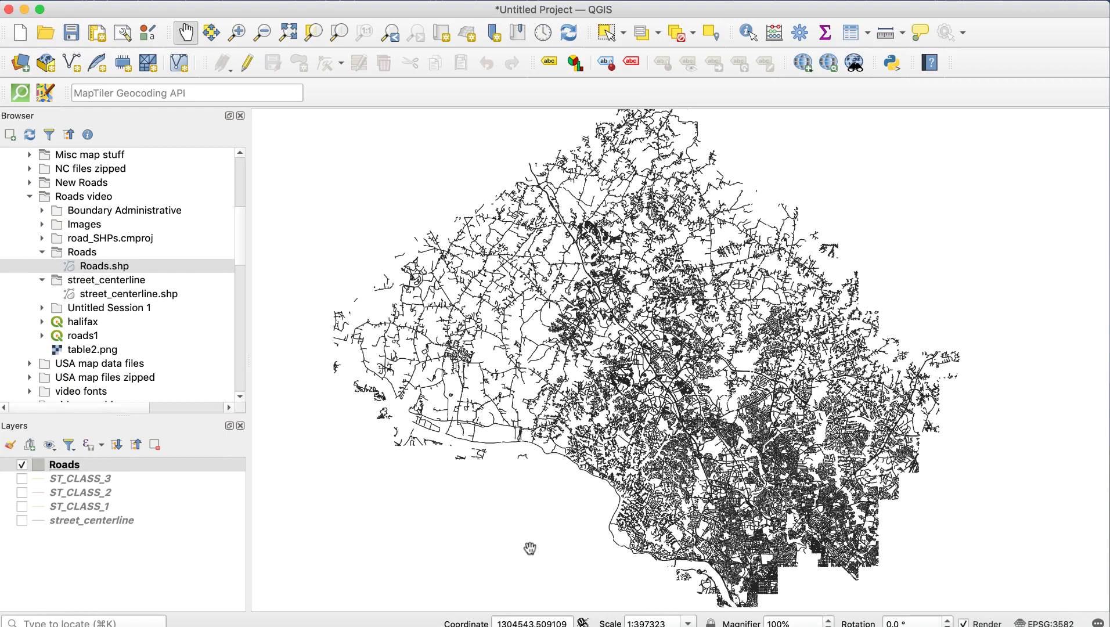
Step: Open the attribute table of the Roads layer and examine its fields for a road classification
{"action": "left_click", "coordinate": [200, 463]}
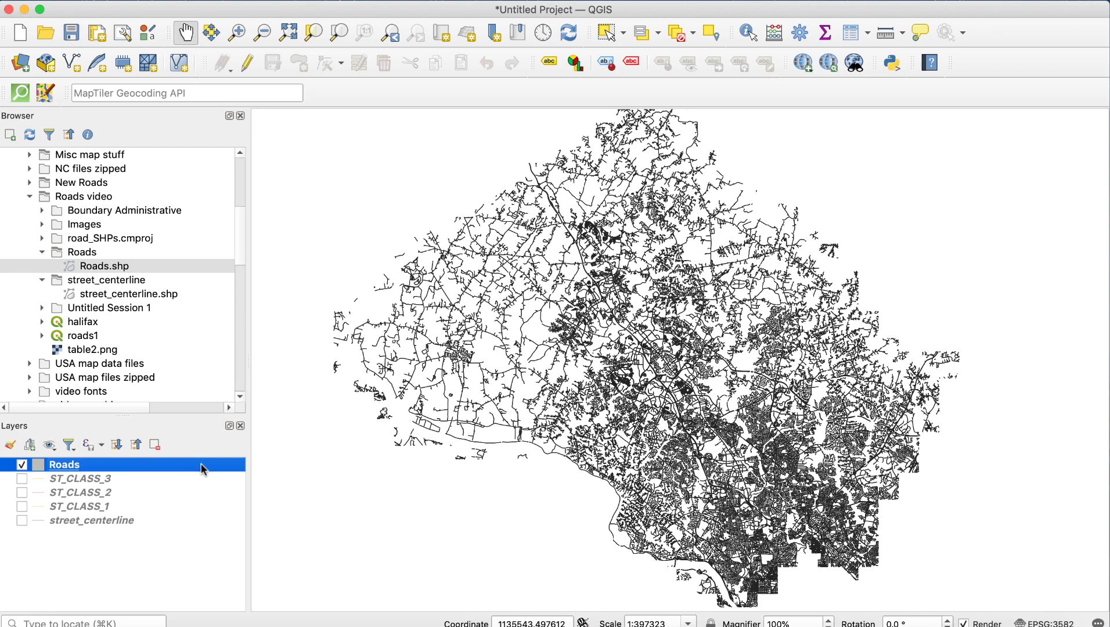
{"action": "right_click", "coordinate": [203, 468]}
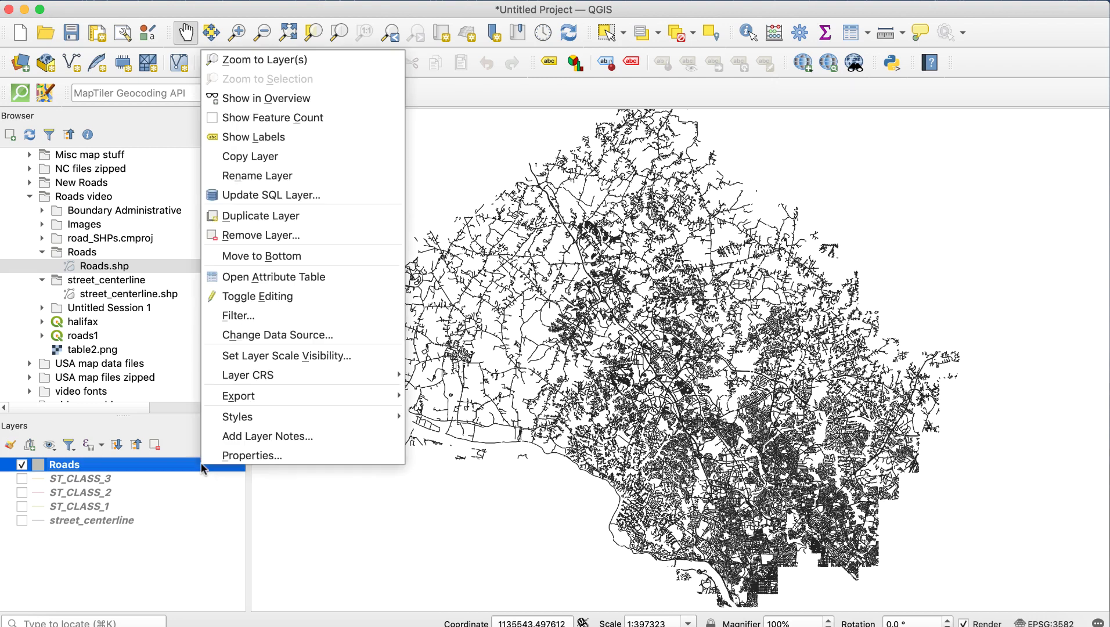
{"action": "left_click", "coordinate": [340, 278]}
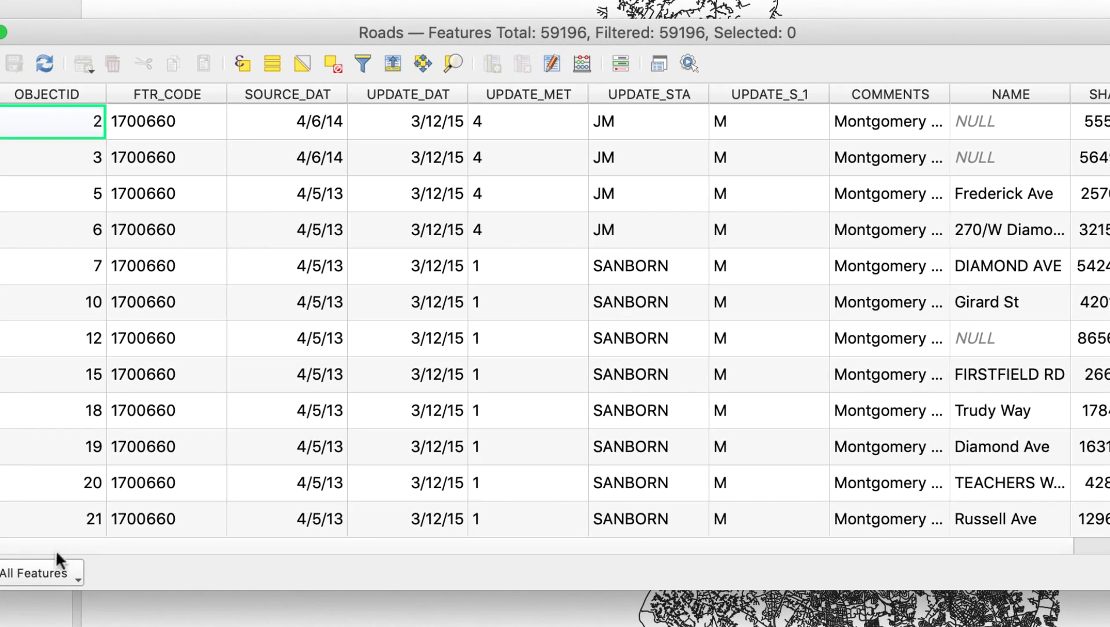
{"action": "scroll", "coordinate": [853, 544], "scroll_direction": "right", "scroll_amount": 5}
{"action": "scroll", "coordinate": [988, 554], "scroll_direction": "right", "scroll_amount": 1}
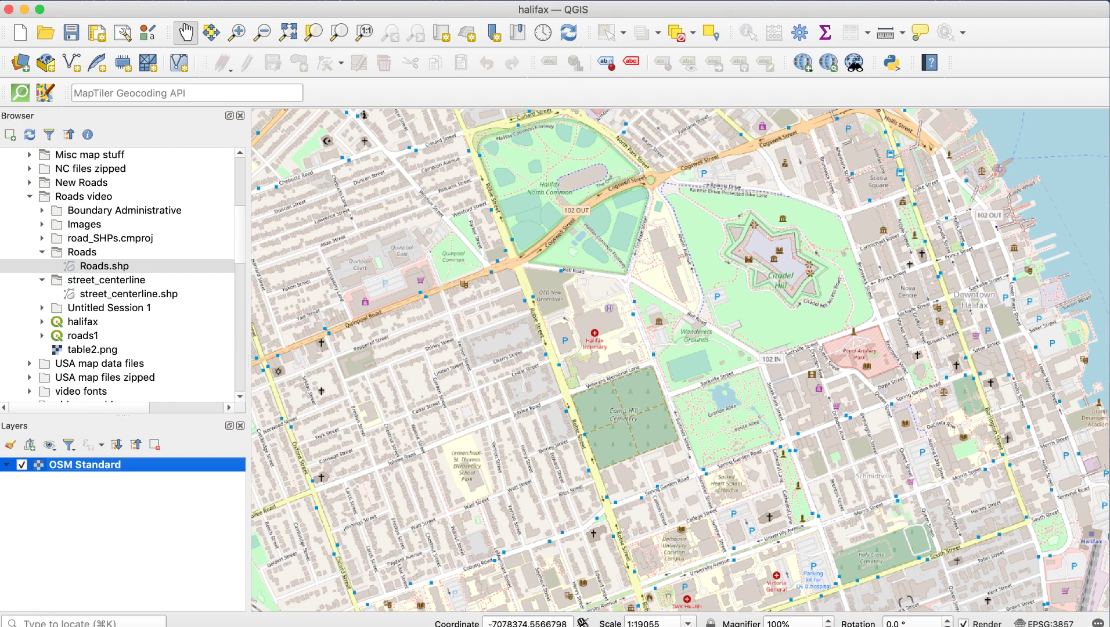
Step: Download all OSM objects within the canvas extent of the Halifax map with a QuickOSM quick query and close the dialog
{"action": "left_click", "coordinate": [363, 0]}
{"action": "mouse_move", "coordinate": [383, 7]}
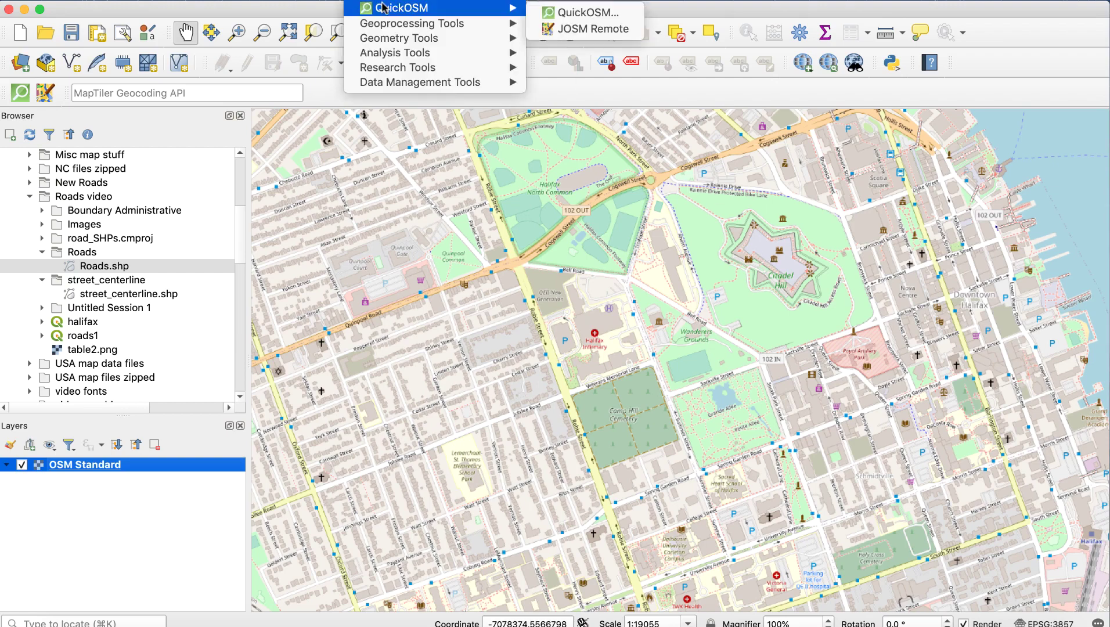
{"action": "left_click", "coordinate": [563, 13]}
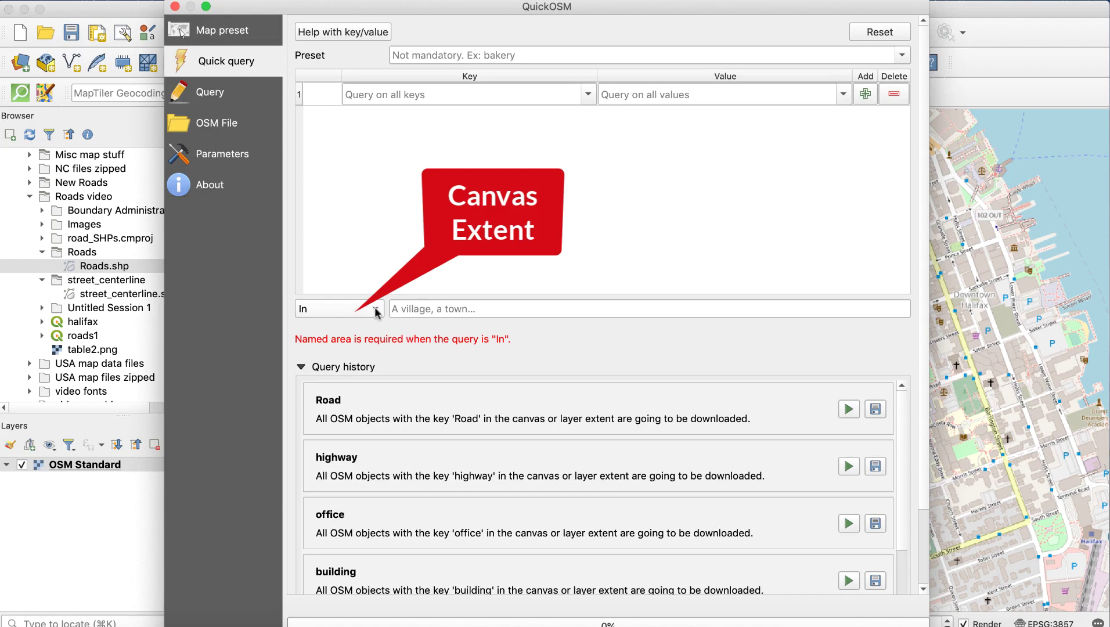
{"action": "left_click", "coordinate": [336, 317]}
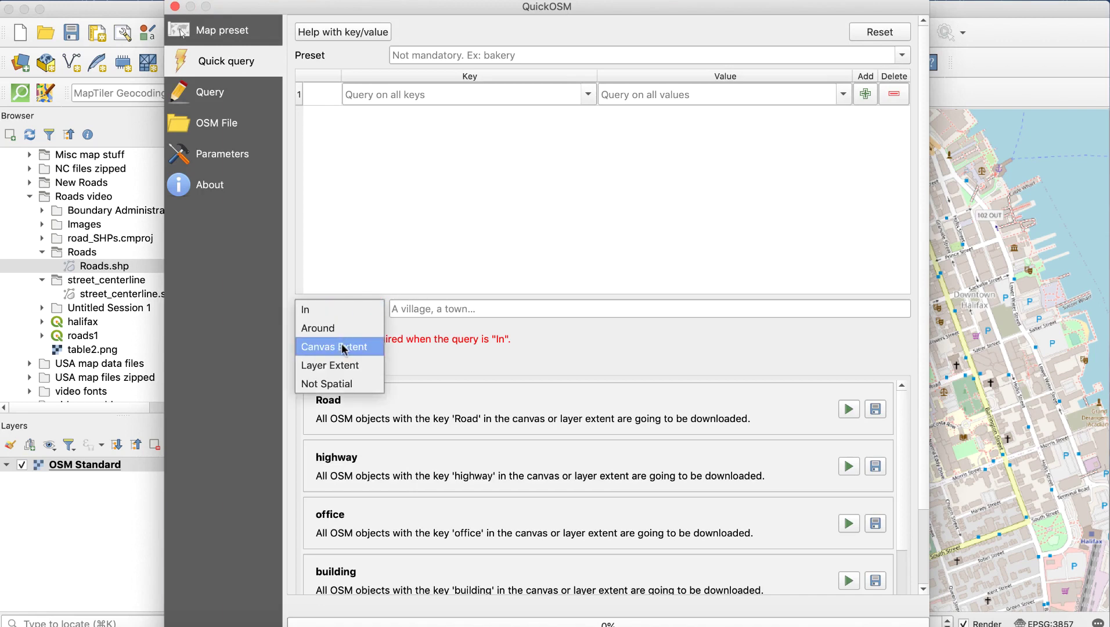
{"action": "left_click", "coordinate": [342, 345]}
{"action": "left_click_drag", "start_coordinate": [922, 366], "coordinate": [924, 472]}
{"action": "left_click", "coordinate": [818, 583]}
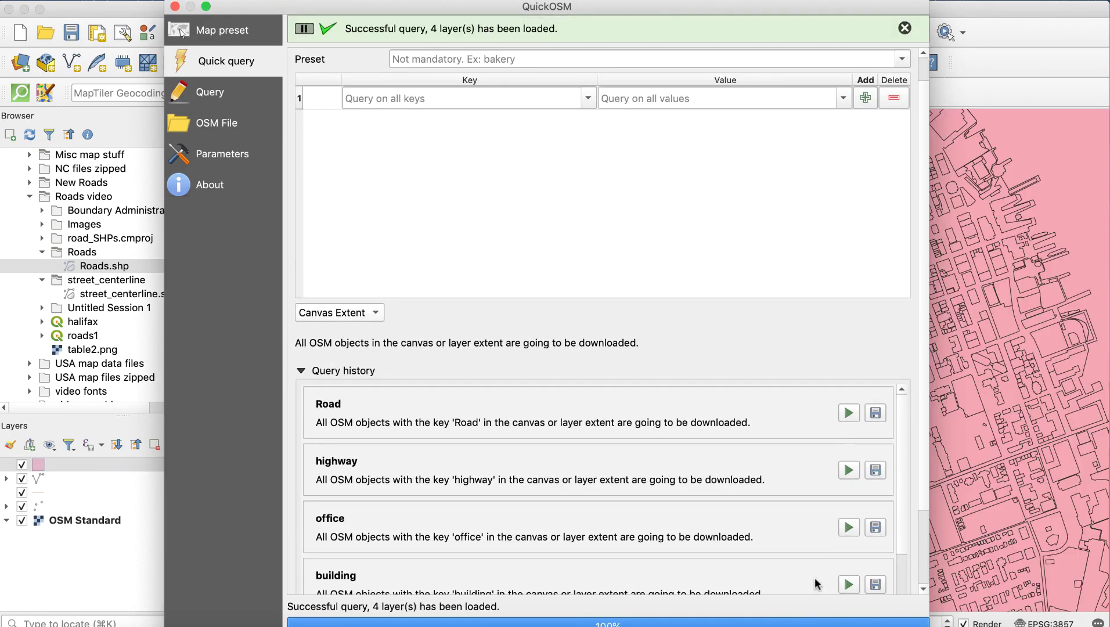
{"action": "left_click", "coordinate": [175, 6]}
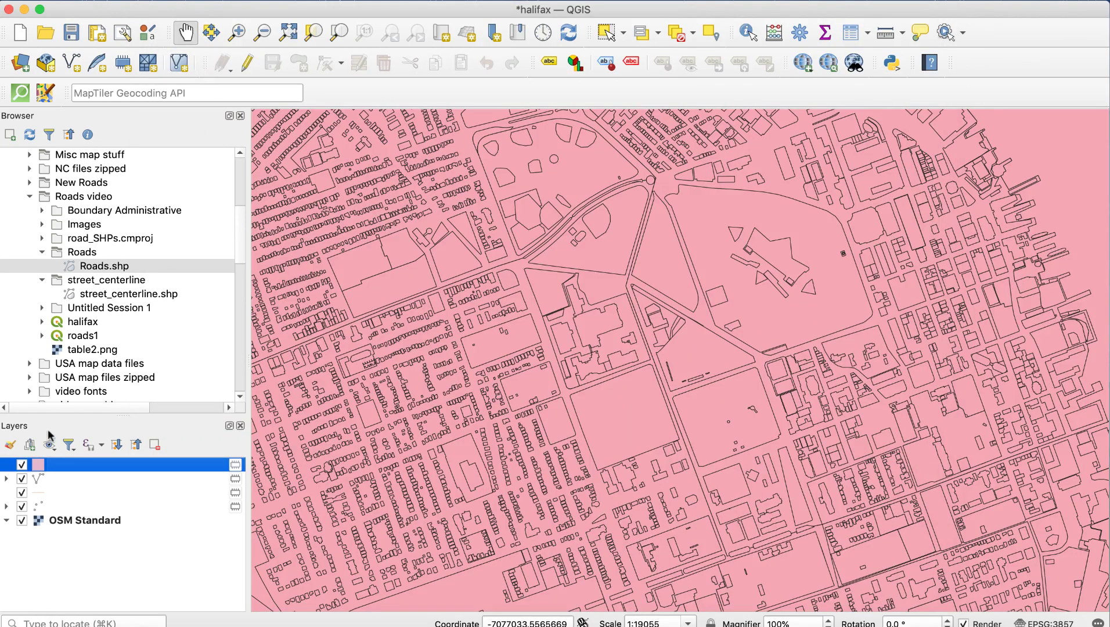
Step: Hide the downloaded polygon and point layers so only the line layers show over OSM Standard
{"action": "left_click", "coordinate": [22, 465]}
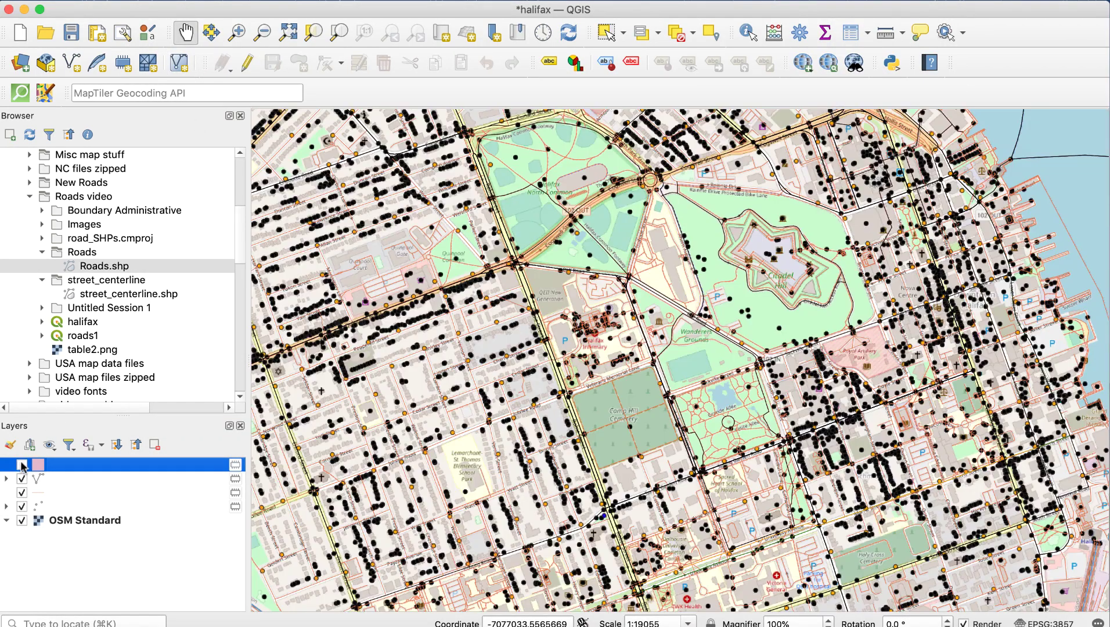
{"action": "left_click", "coordinate": [22, 506]}
Step: Examine the downloaded line layer's attribute fields and the Highway tag values on the OpenStreetMap wiki Map features page
{"action": "left_click", "coordinate": [52, 494]}
{"action": "key", "text": "F6"}
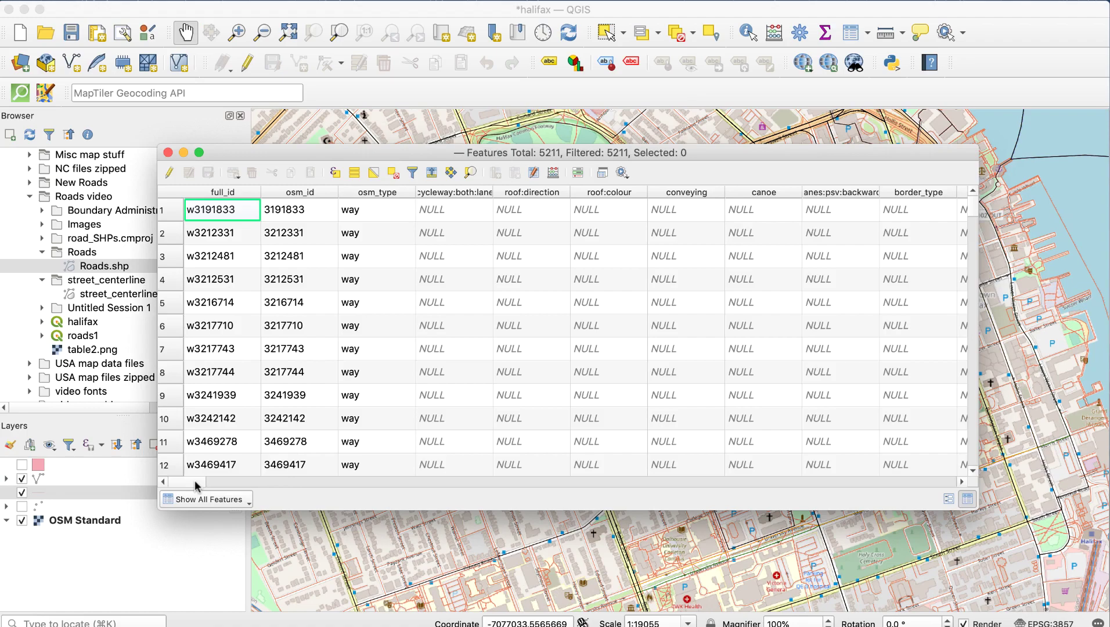
{"action": "left_click_drag", "start_coordinate": [195, 485], "coordinate": [935, 482]}
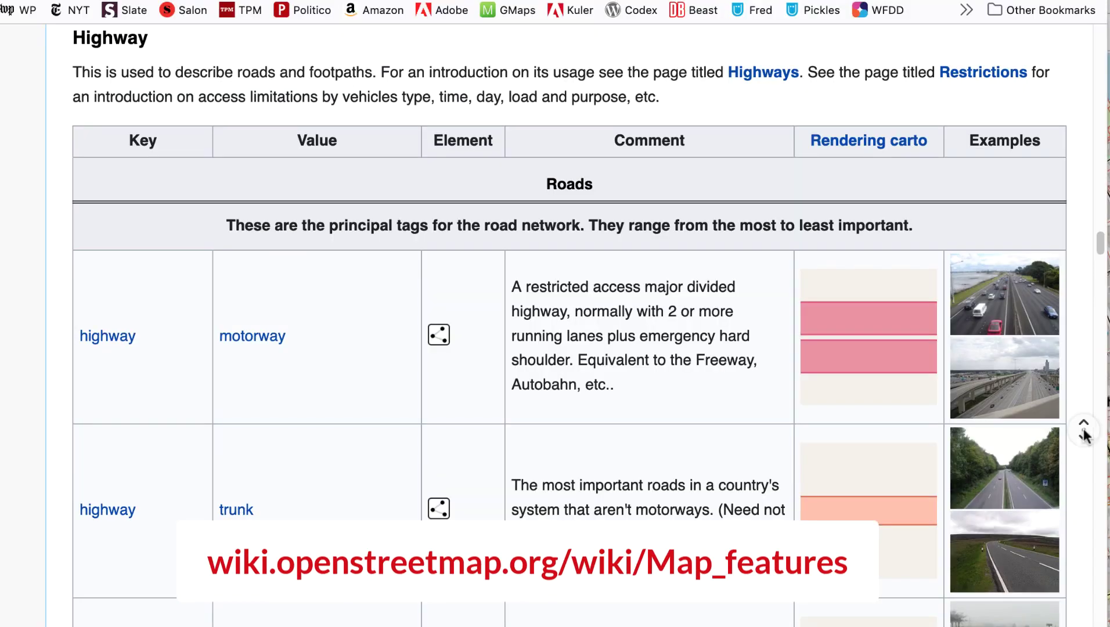
{"action": "scroll", "coordinate": [1085, 436], "scroll_direction": "down", "scroll_amount": 2}
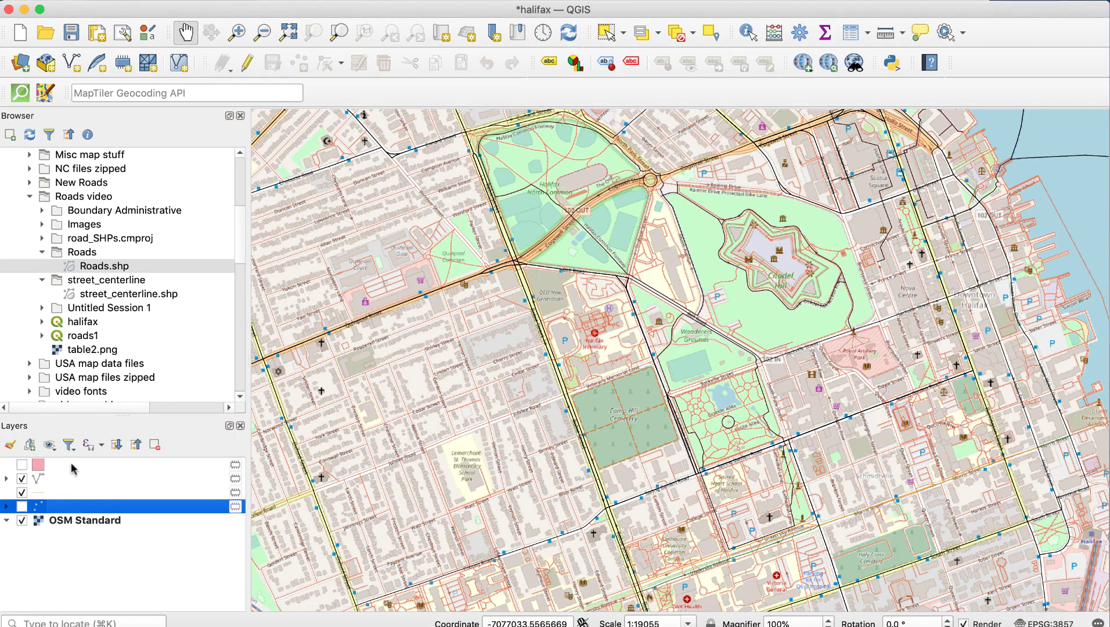
Step: Remove the four downloaded OSM layers from the Halifax project, keeping only OSM Standard
{"action": "left_click", "coordinate": [73, 466], "text": "shift"}
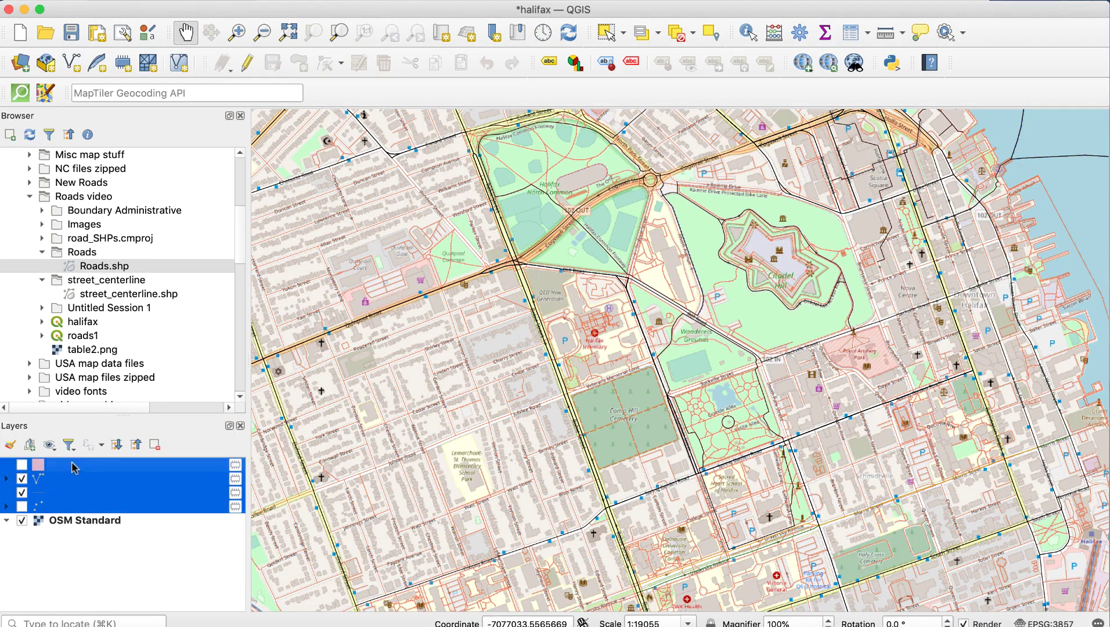
{"action": "left_click", "coordinate": [154, 445]}
Step: Set up a QuickOSM quick query with the key highway and the value motorway
{"action": "left_click", "coordinate": [357, 1]}
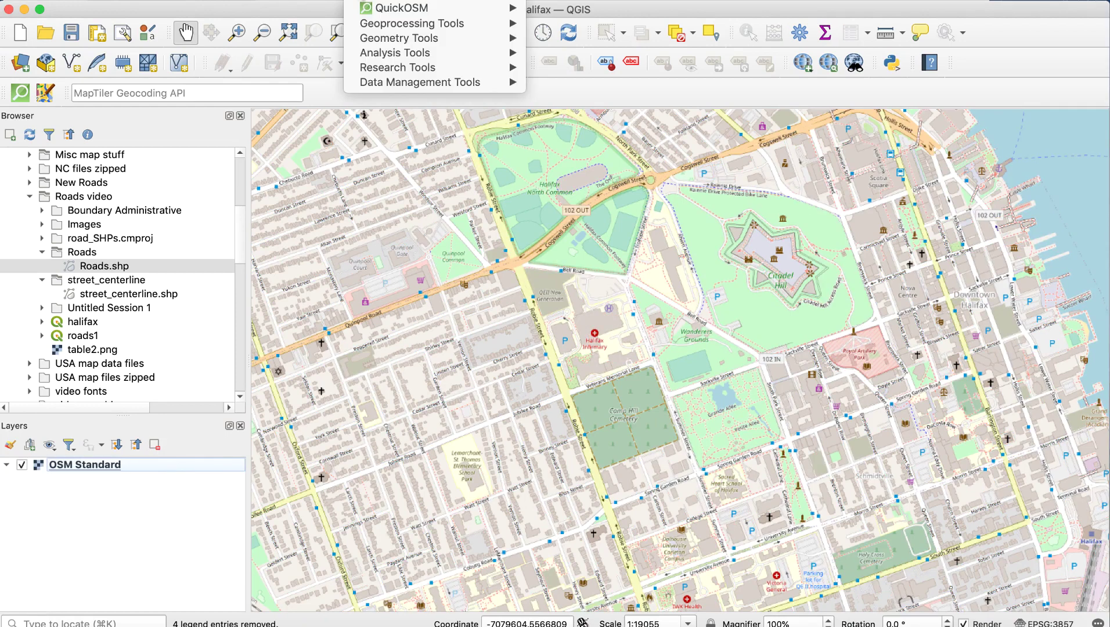
{"action": "mouse_move", "coordinate": [406, 8]}
{"action": "left_click", "coordinate": [551, 17]}
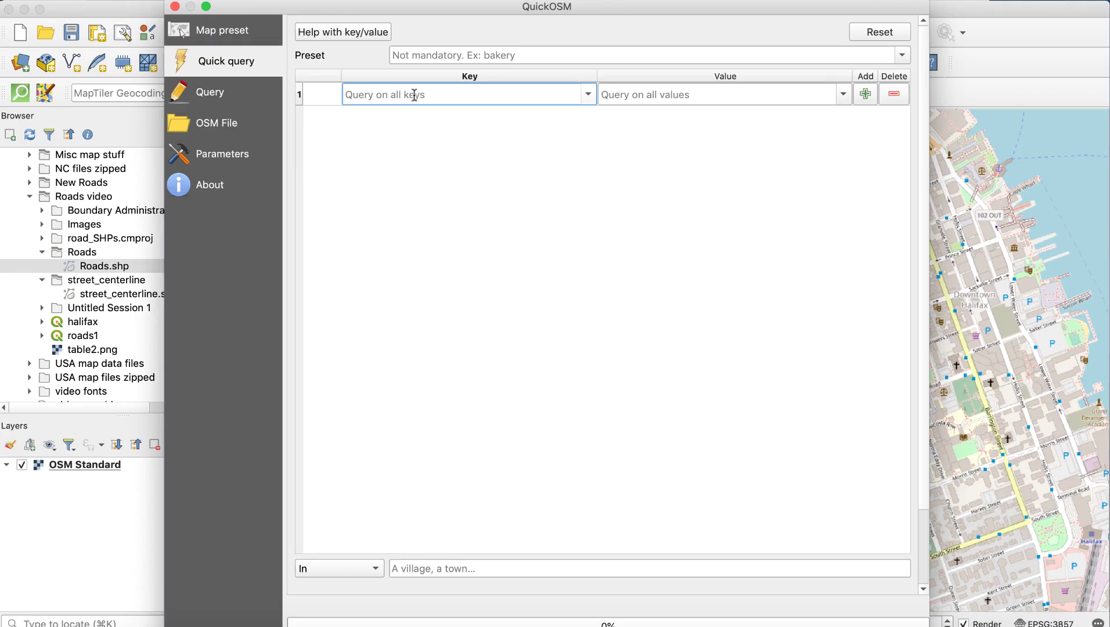
{"action": "type", "text": "highwa"}
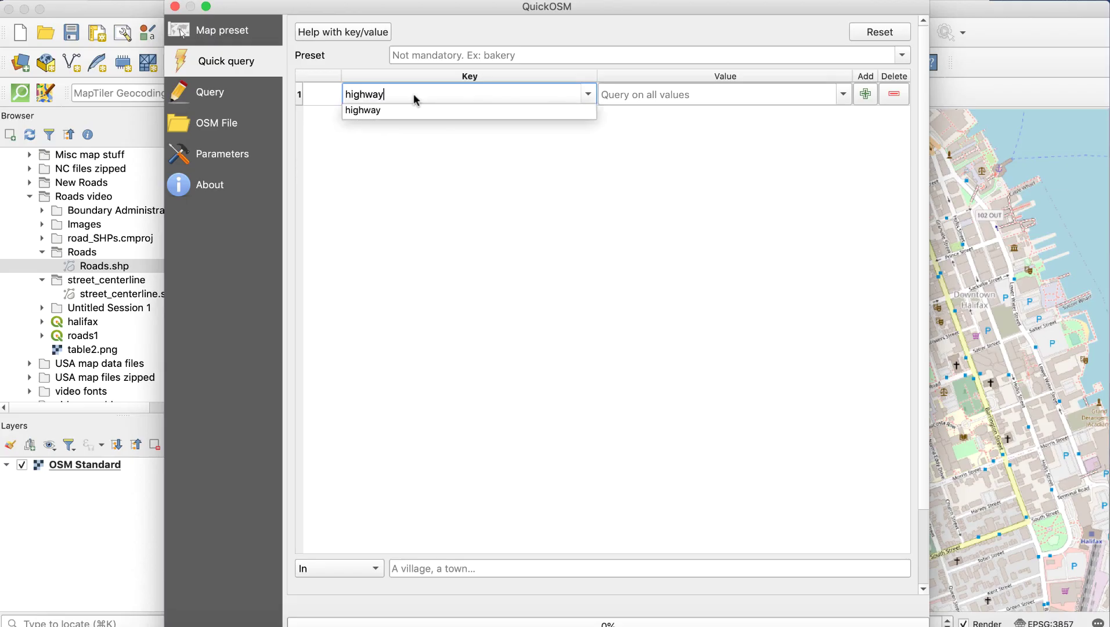
{"action": "type", "text": "y"}
{"action": "key", "text": "Tab"}
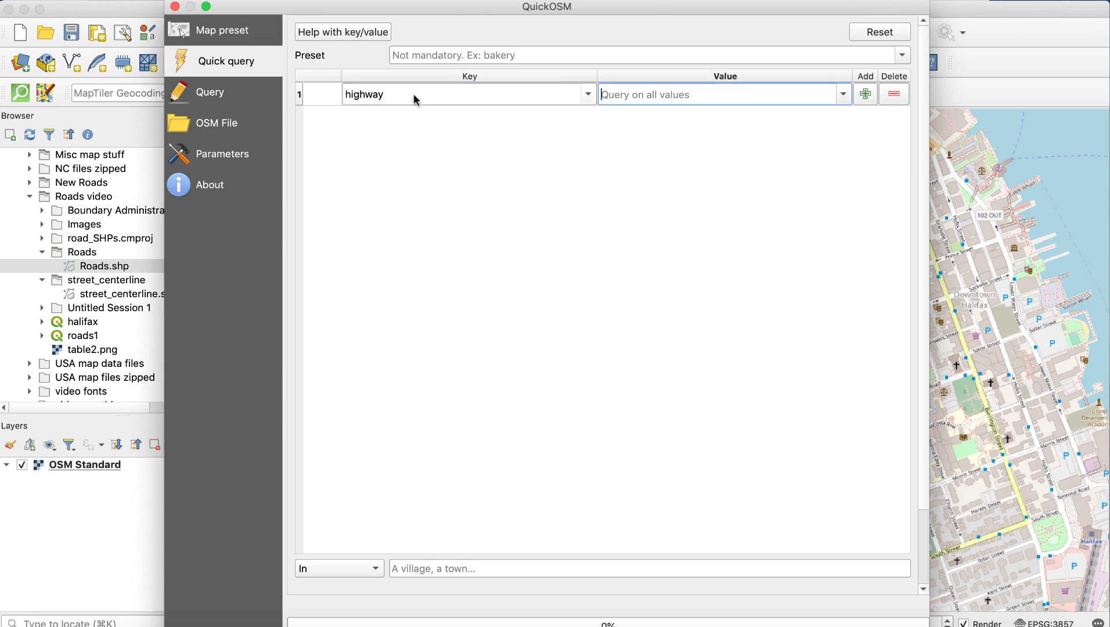
{"action": "type", "text": "motor"}
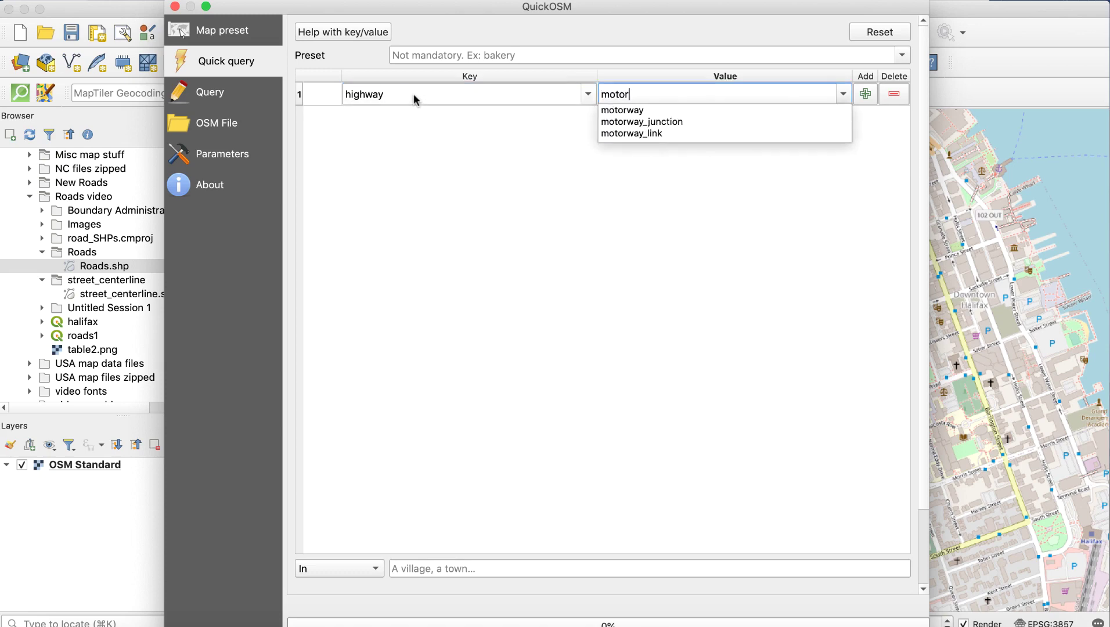
{"action": "type", "text": "way"}
Step: Limit the highway query to the canvas extent, run it and dismiss the result message
{"action": "left_click", "coordinate": [348, 568]}
{"action": "left_click", "coordinate": [353, 591]}
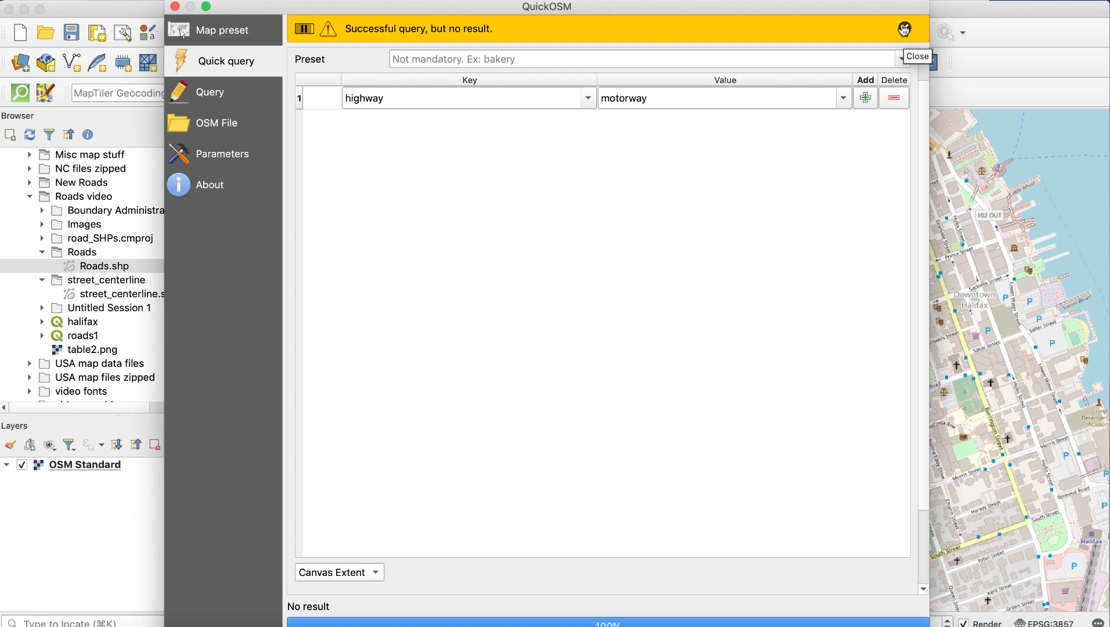
{"action": "left_click", "coordinate": [905, 29]}
Step: Change the highway query's value to trunk and run the query
{"action": "type", "text": "t"}
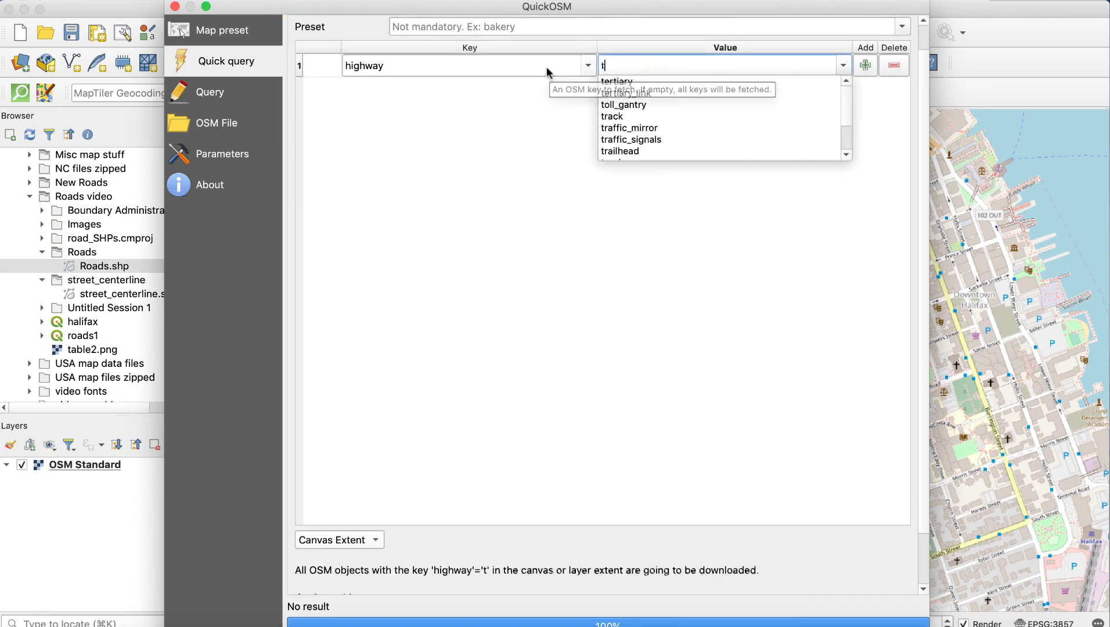
{"action": "type", "text": "runk"}
{"action": "key", "text": "Return"}
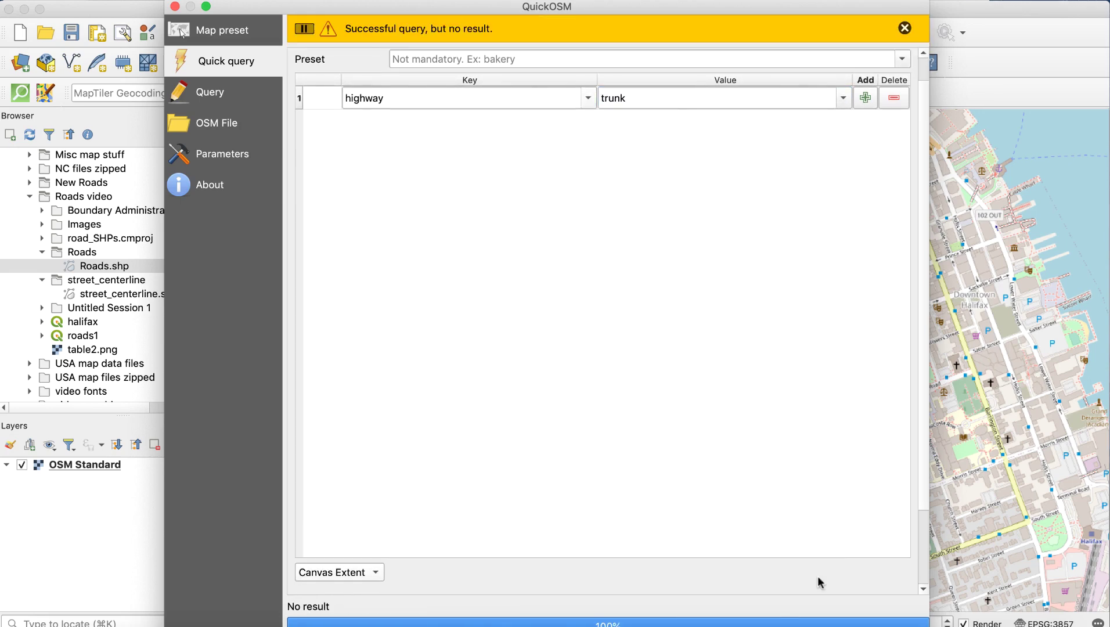
Step: Change the highway query's value to primary, run the query and close the query dialog
{"action": "left_click", "coordinate": [906, 30]}
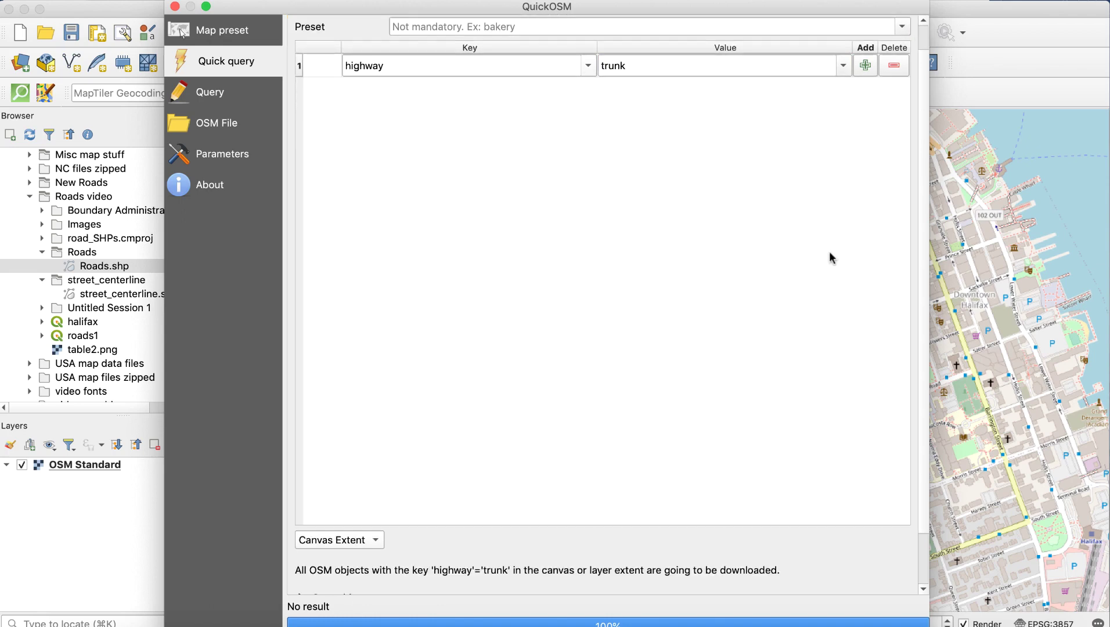
{"action": "double_click", "coordinate": [613, 66]}
{"action": "type", "text": "primary"}
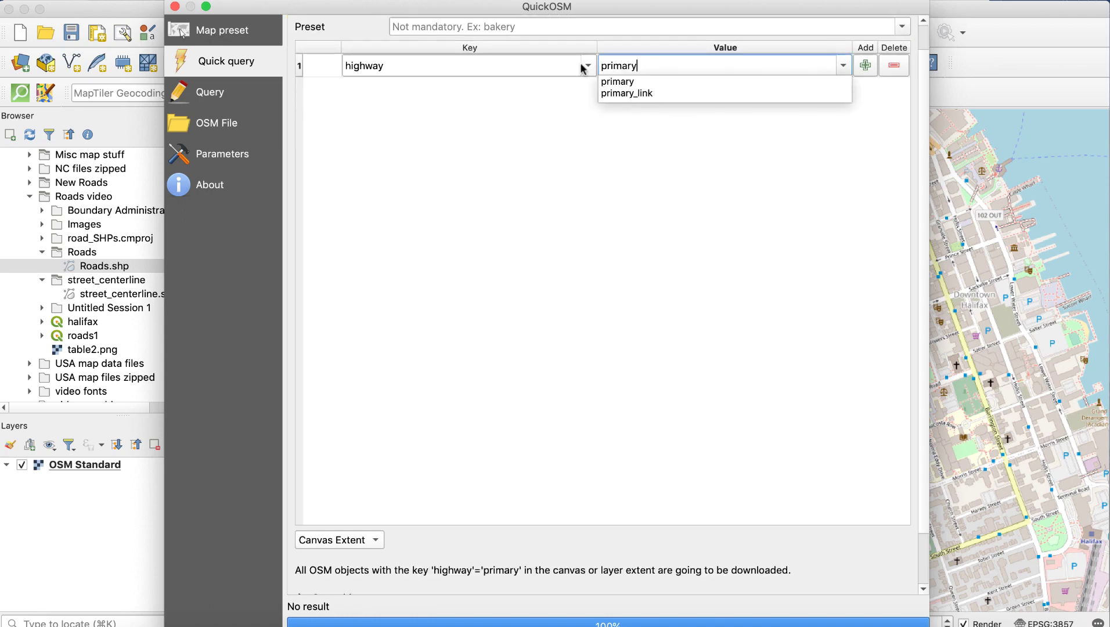
{"action": "left_click", "coordinate": [627, 81]}
{"action": "key", "text": "Return"}
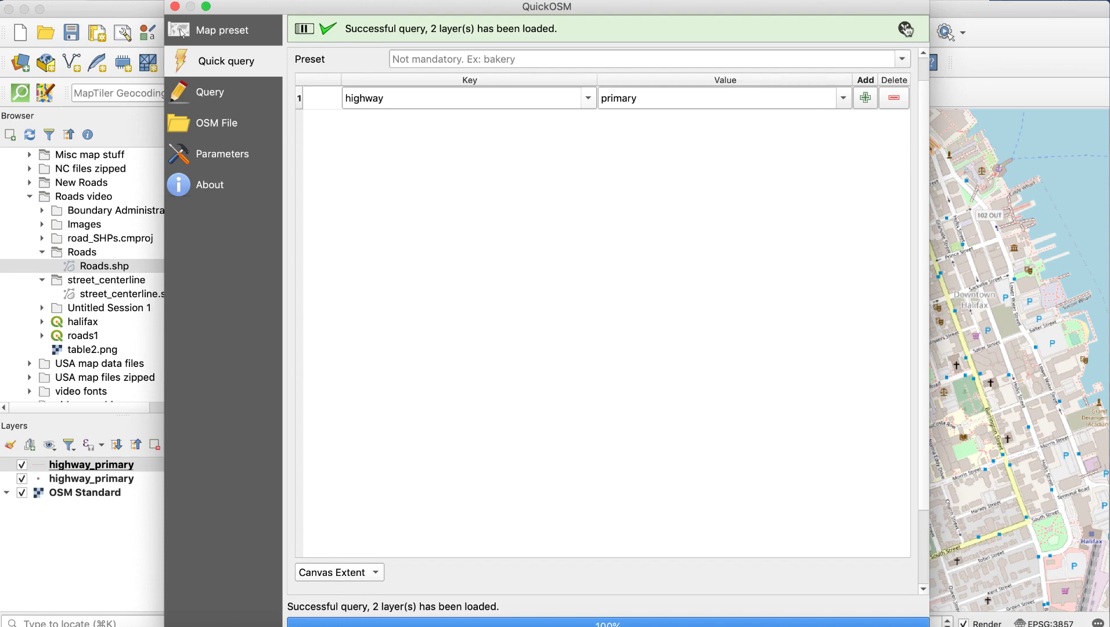
{"action": "key", "text": "Escape"}
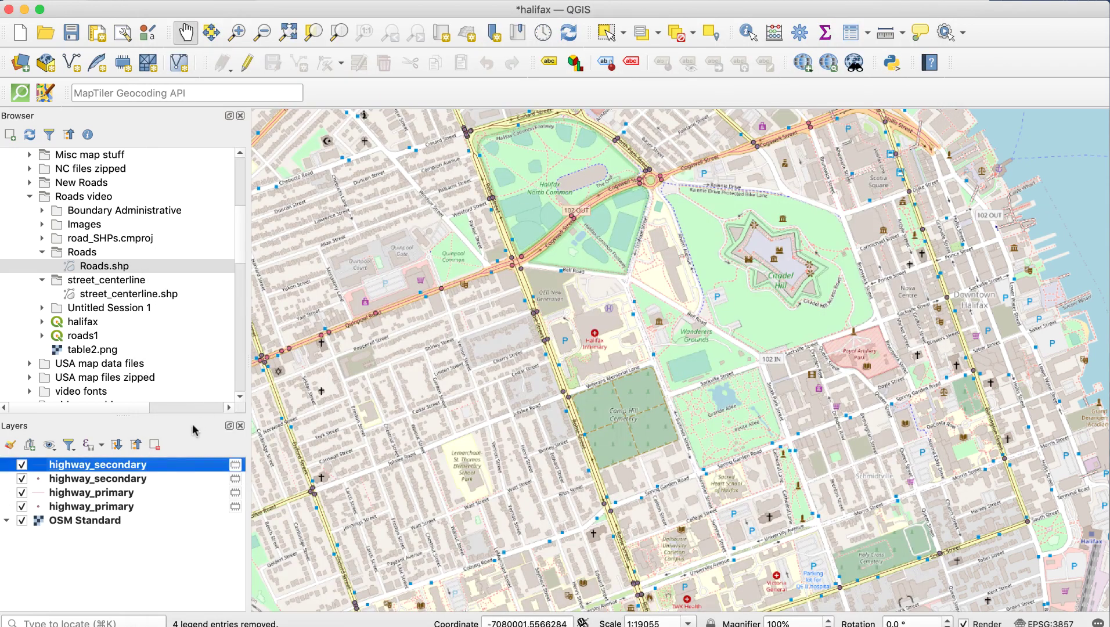
Step: Hide the OSM Standard basemap and the highway_primary and highway_secondary point layers, leaving only the road lines
{"action": "left_click", "coordinate": [22, 521]}
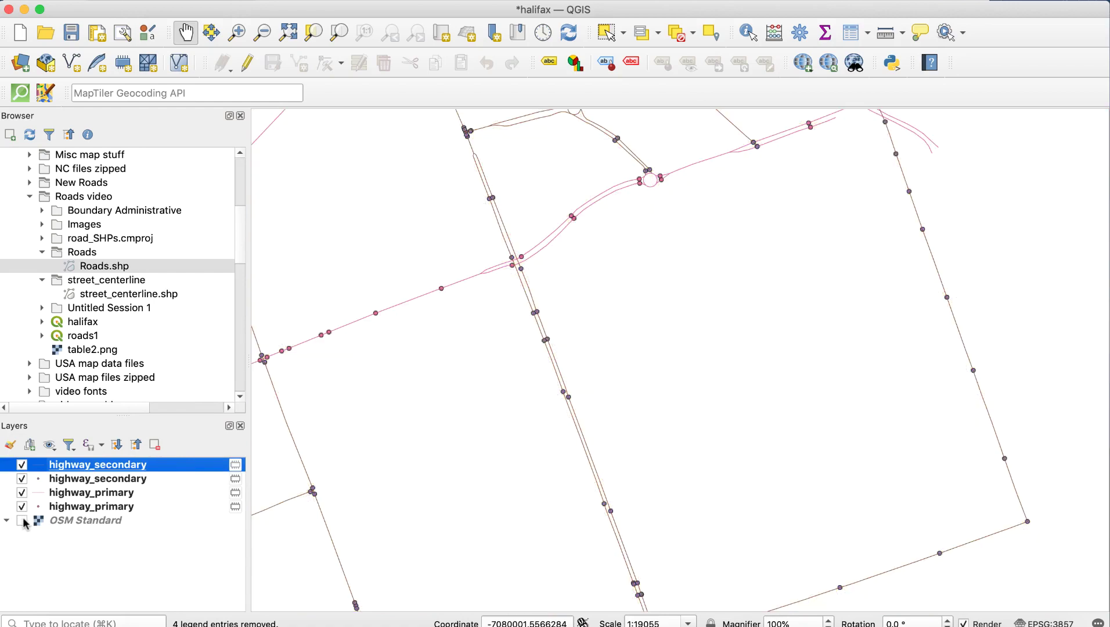
{"action": "left_click", "coordinate": [22, 507]}
{"action": "left_click", "coordinate": [23, 480]}
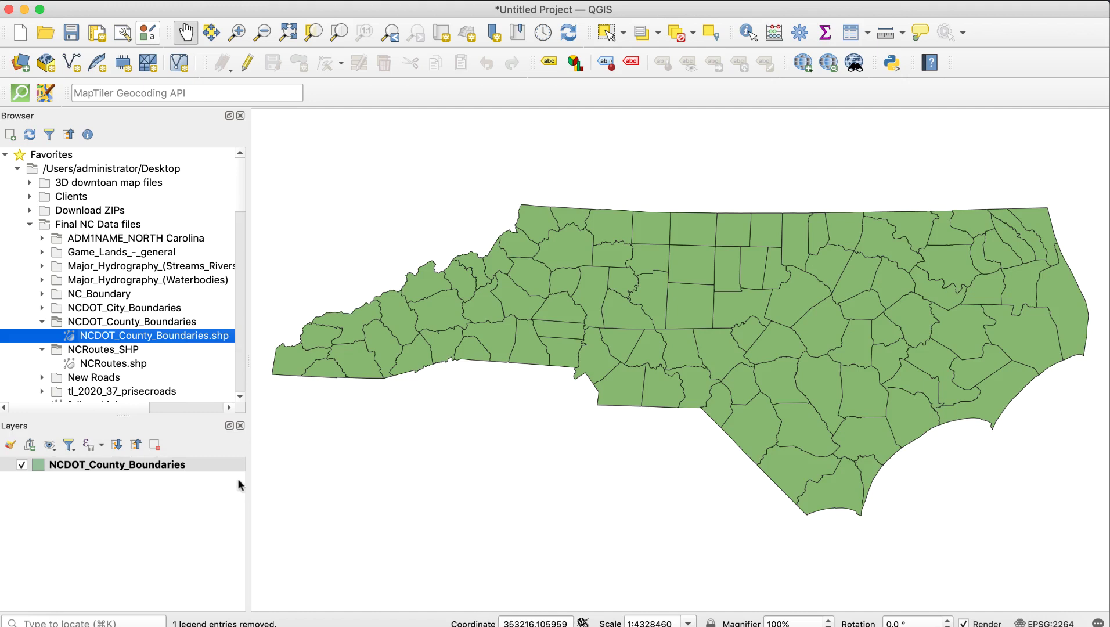
Step: Sort the NCDOT_County_Boundaries attribute table by CountyName, select the Forsyth record and close the table
{"action": "right_click", "coordinate": [196, 466]}
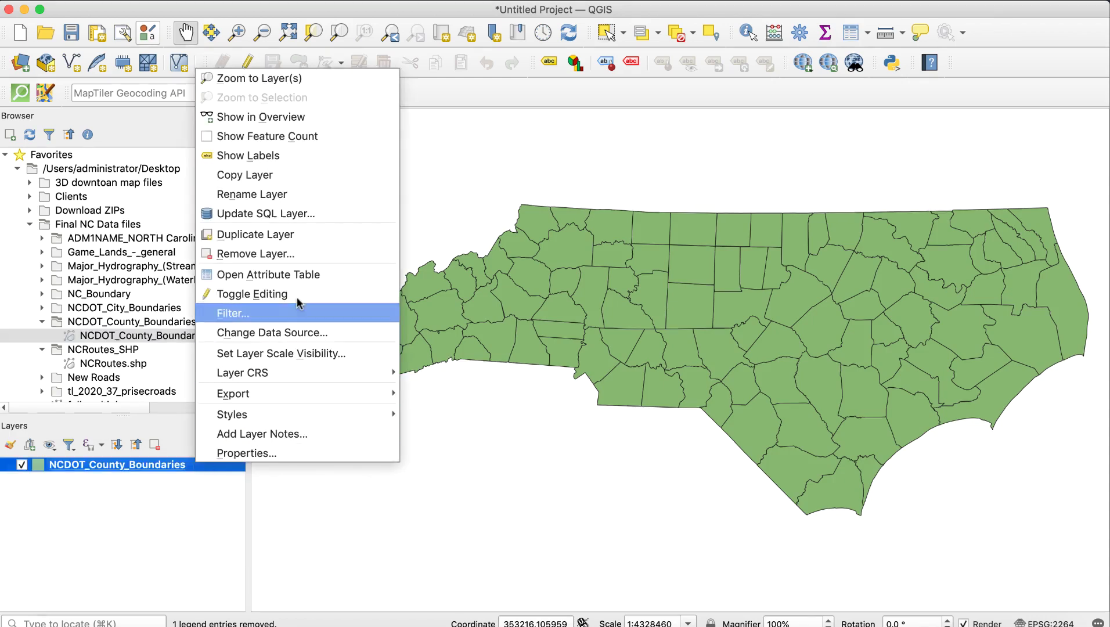
{"action": "left_click", "coordinate": [312, 277]}
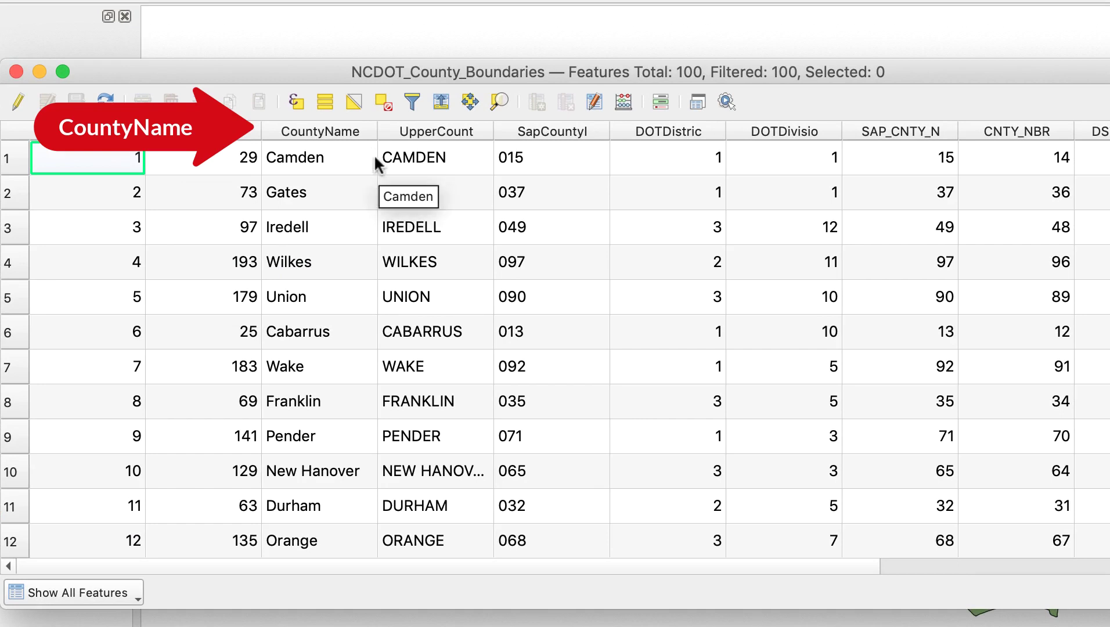
{"action": "left_click", "coordinate": [347, 135]}
{"action": "scroll", "coordinate": [557, 348], "scroll_direction": "down", "scroll_amount": 9}
{"action": "left_click", "coordinate": [87, 540]}
{"action": "scroll", "coordinate": [557, 348], "scroll_direction": "down", "scroll_amount": 14}
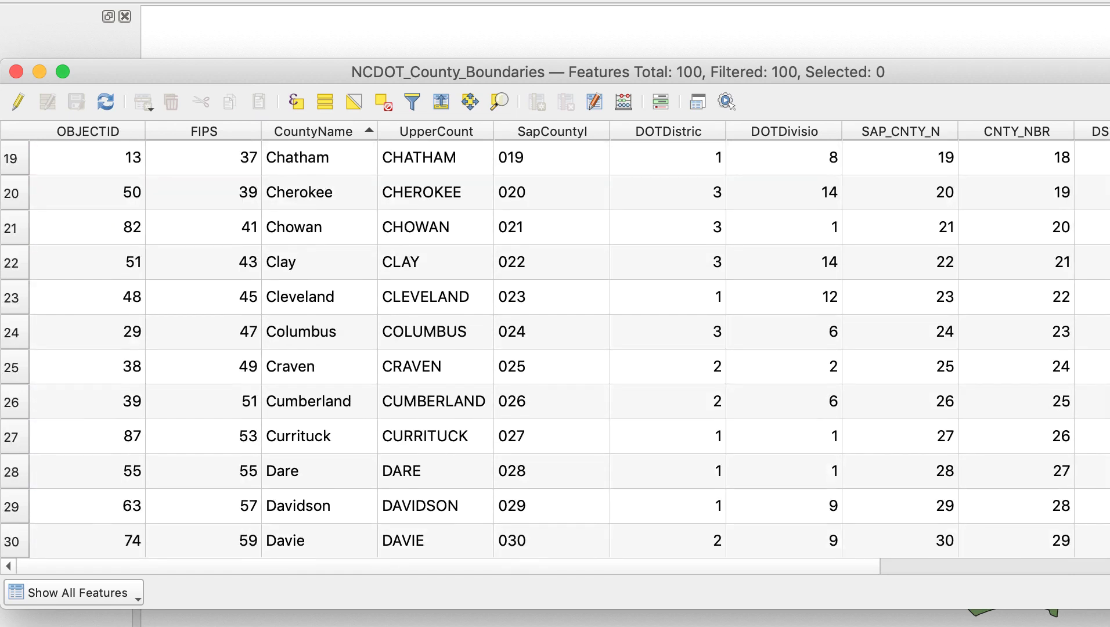
{"action": "scroll", "coordinate": [557, 348], "scroll_direction": "down", "scroll_amount": 5}
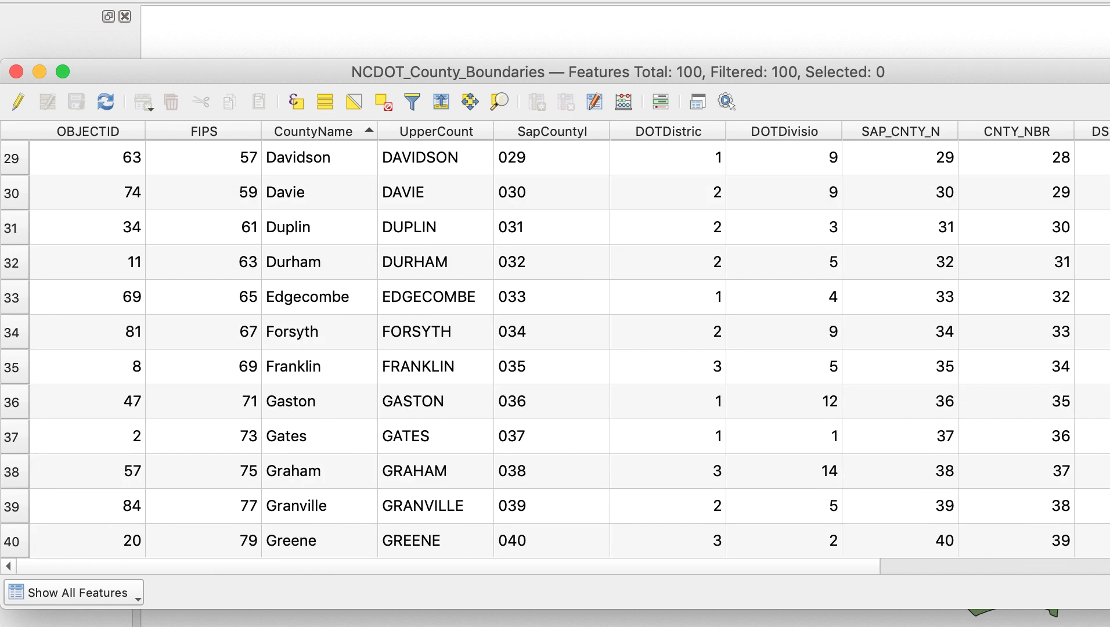
{"action": "left_click", "coordinate": [16, 334]}
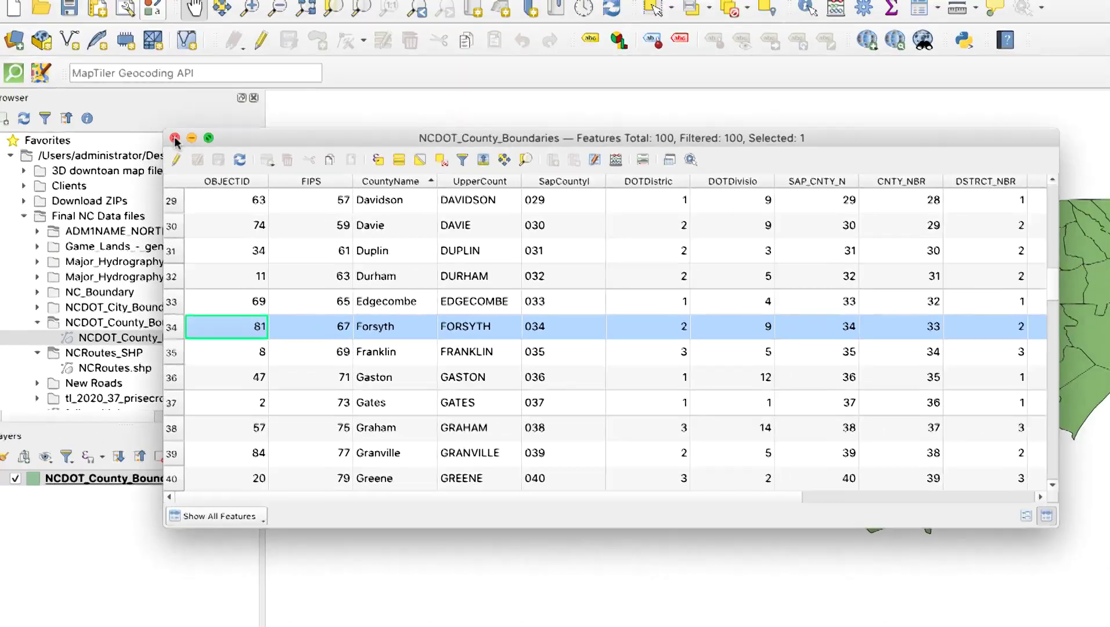
{"action": "left_click", "coordinate": [167, 149]}
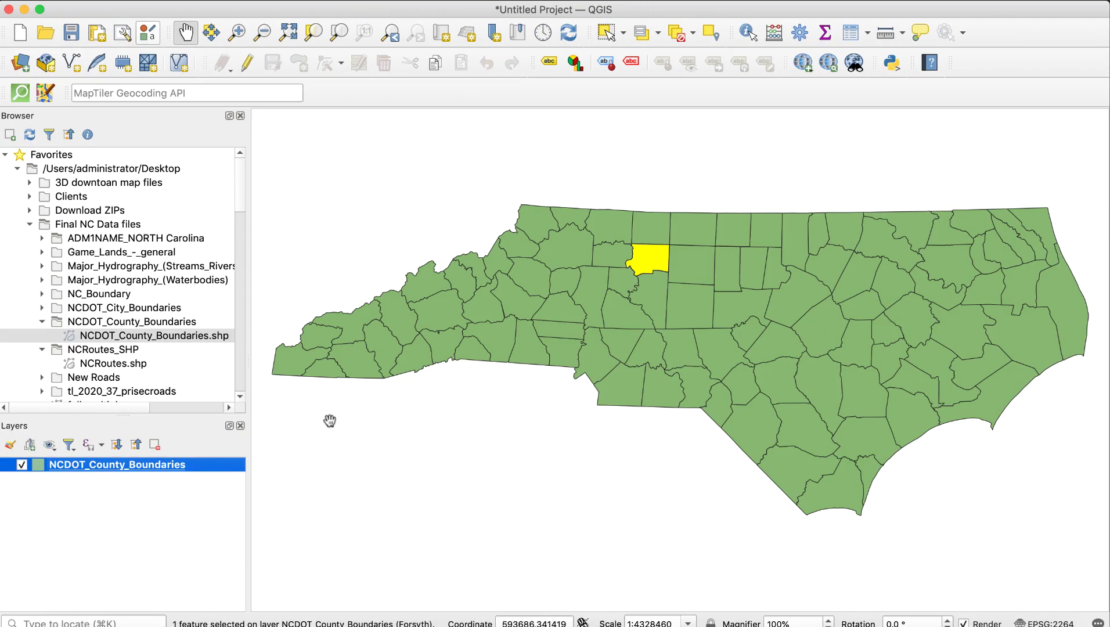
Step: Export the selected county as an ESRI Shapefile named Forsyth_County in the Roads video folder, keeping EPSG:2264
{"action": "right_click", "coordinate": [214, 467]}
{"action": "mouse_move", "coordinate": [244, 395]}
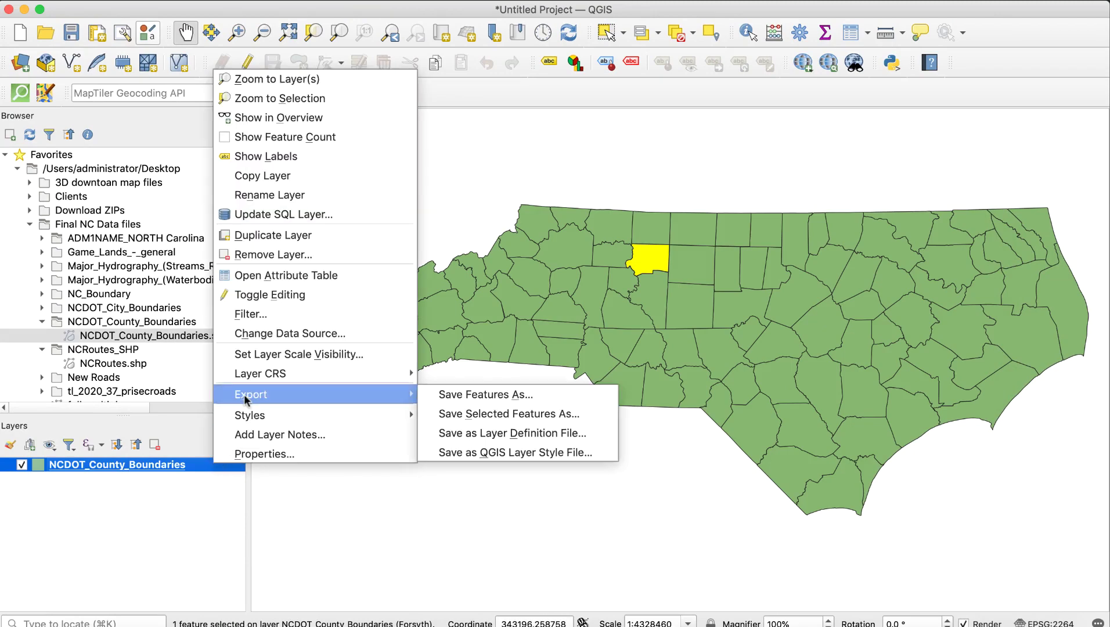
{"action": "left_click", "coordinate": [594, 414]}
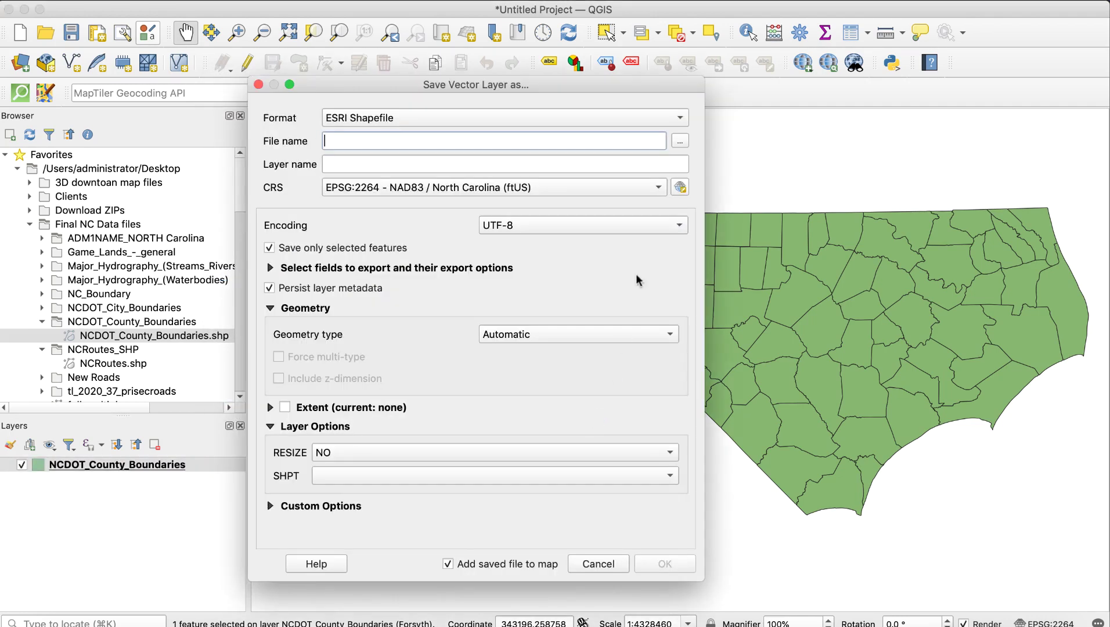
{"action": "left_click", "coordinate": [681, 142]}
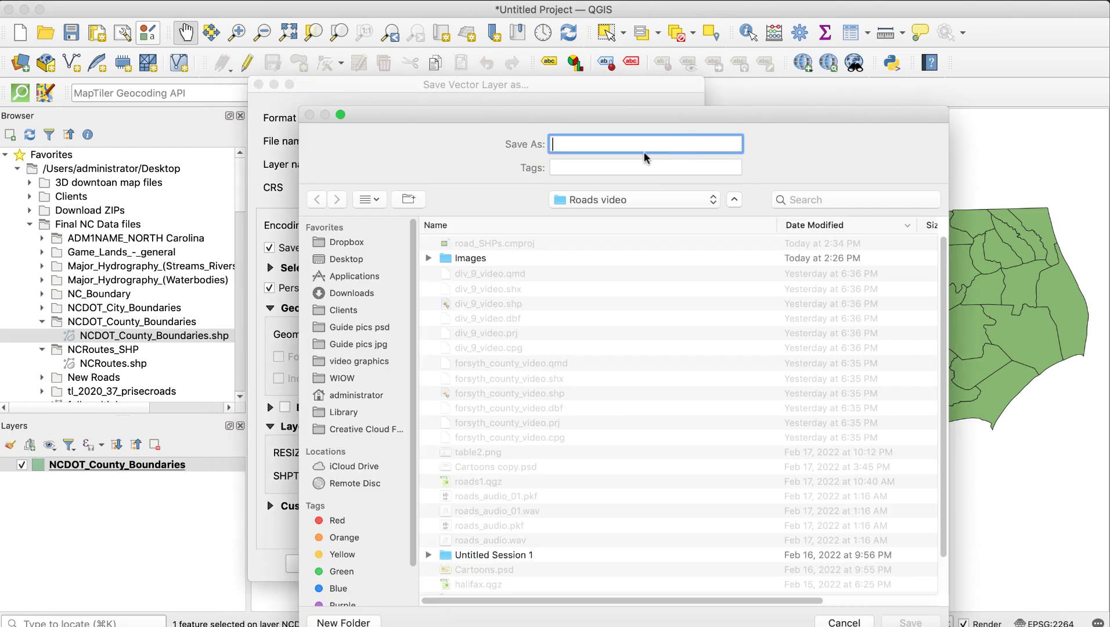
{"action": "type", "text": "Forsyth"}
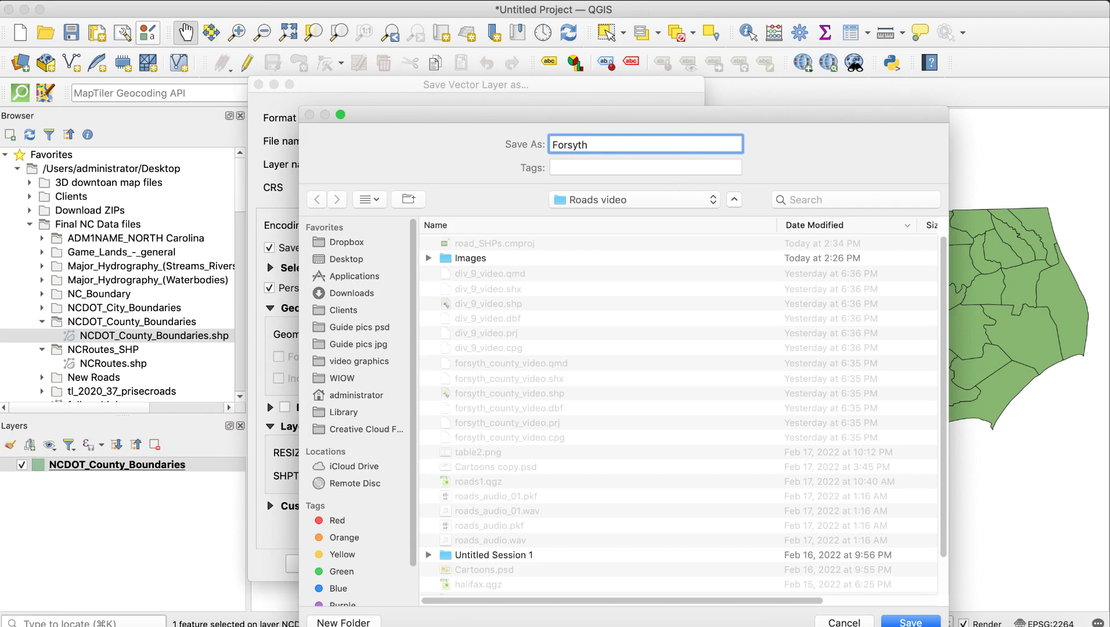
{"action": "type", "text": "_County"}
{"action": "left_click", "coordinate": [911, 586]}
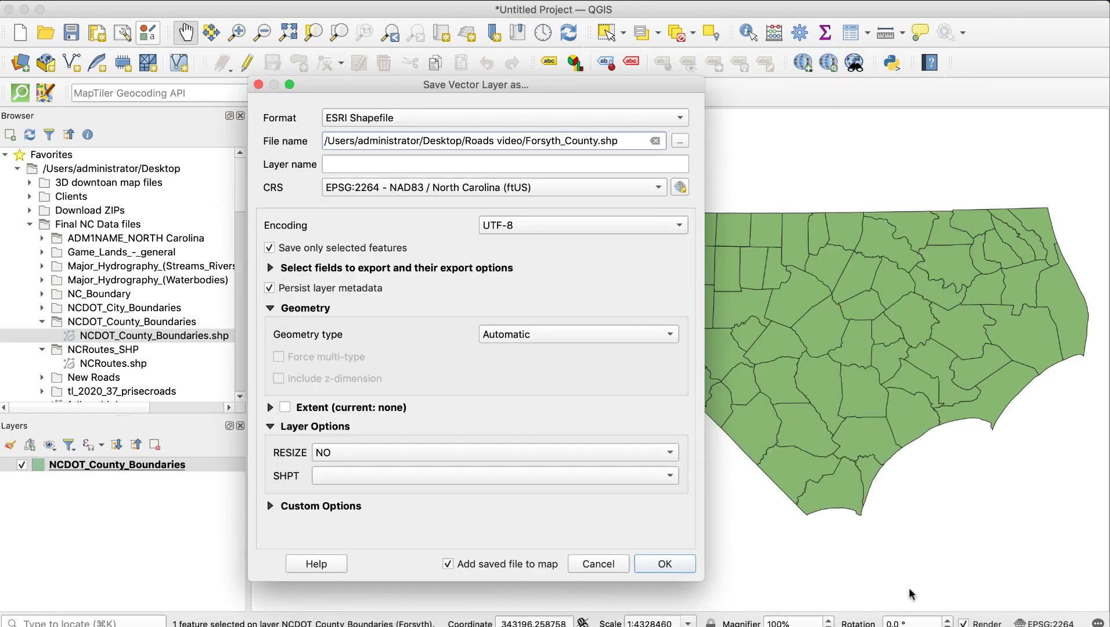
{"action": "left_click", "coordinate": [666, 564]}
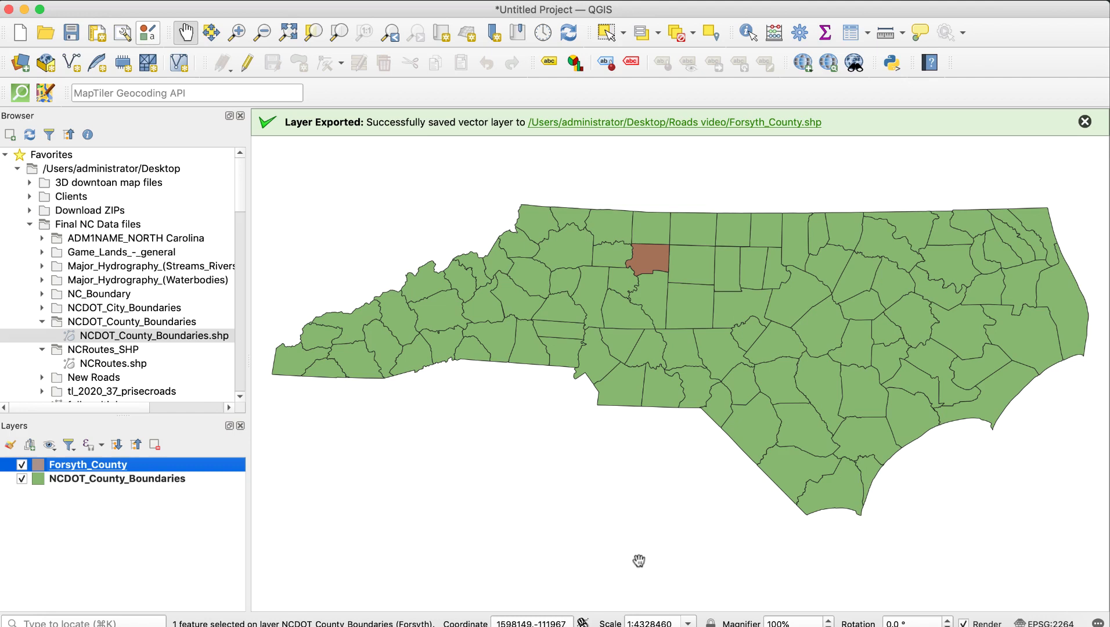
Step: Remove the NCDOT_County_Boundaries layer from the project and hide the Forsyth_County layer
{"action": "left_click", "coordinate": [152, 479]}
{"action": "left_click", "coordinate": [156, 446]}
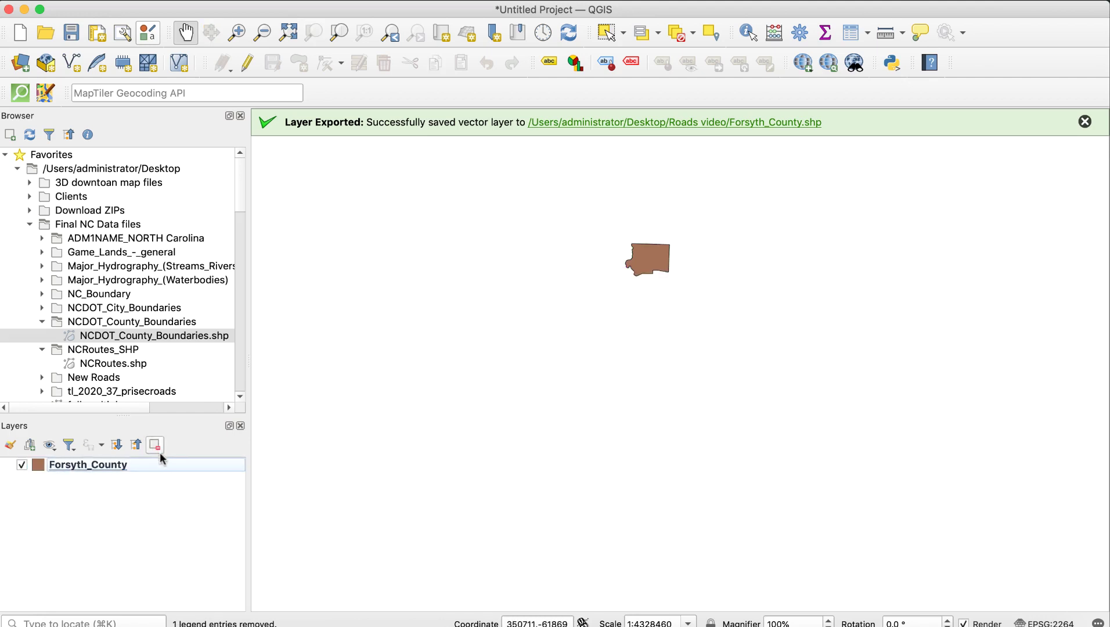
{"action": "left_click", "coordinate": [25, 466]}
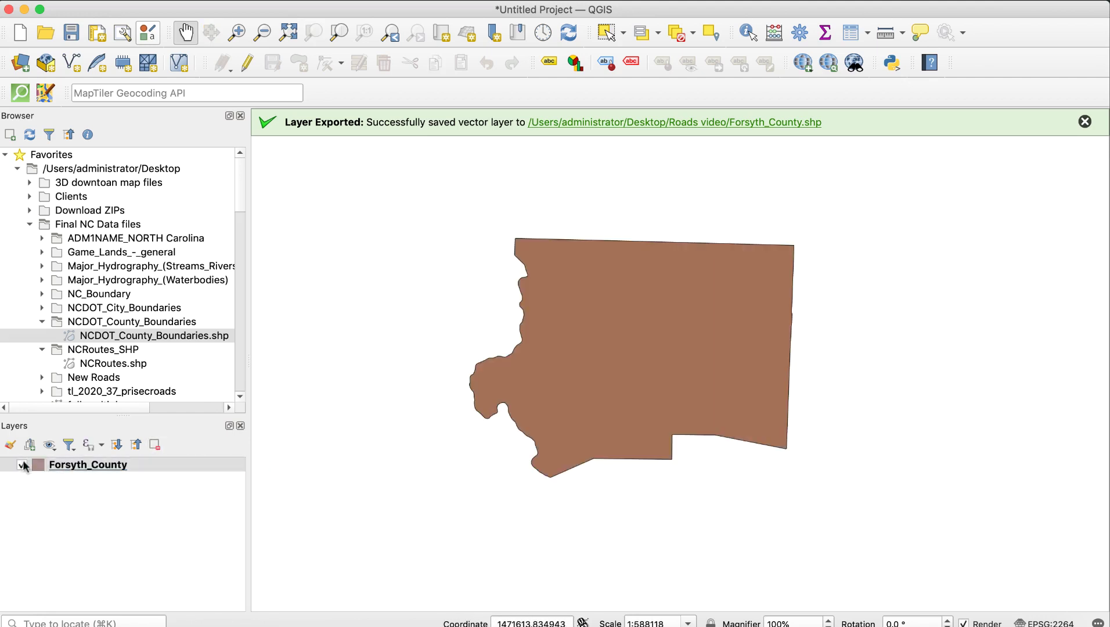
{"action": "left_click", "coordinate": [23, 465]}
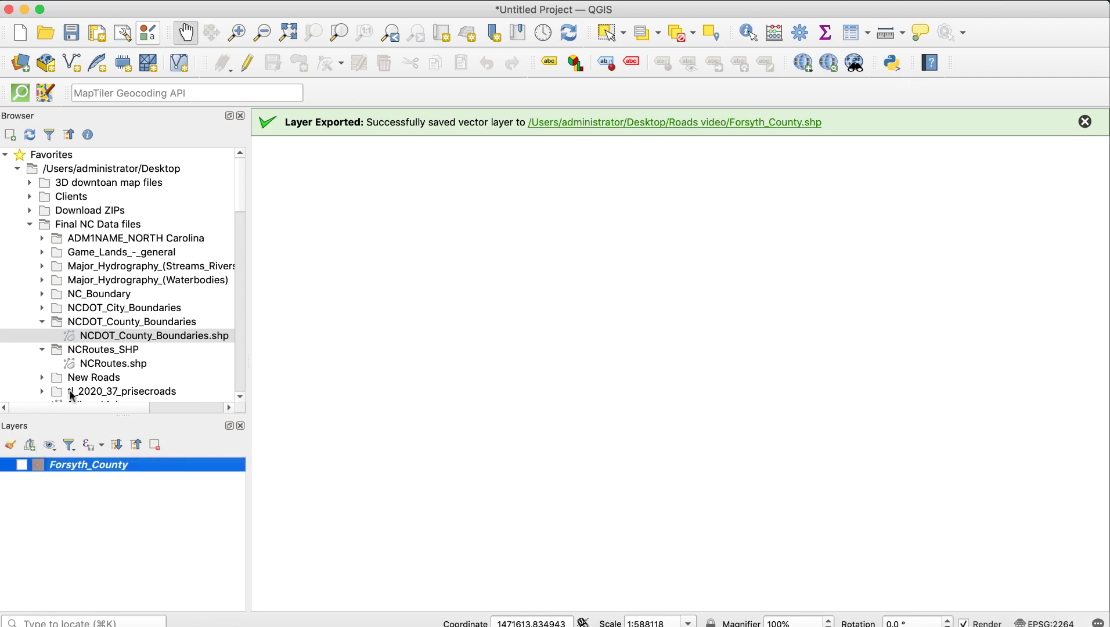
Step: Add NCRoutes.shp to the project and open its attribute table
{"action": "left_click", "coordinate": [117, 363]}
{"action": "left_click_drag", "start_coordinate": [117, 364], "coordinate": [154, 504]}
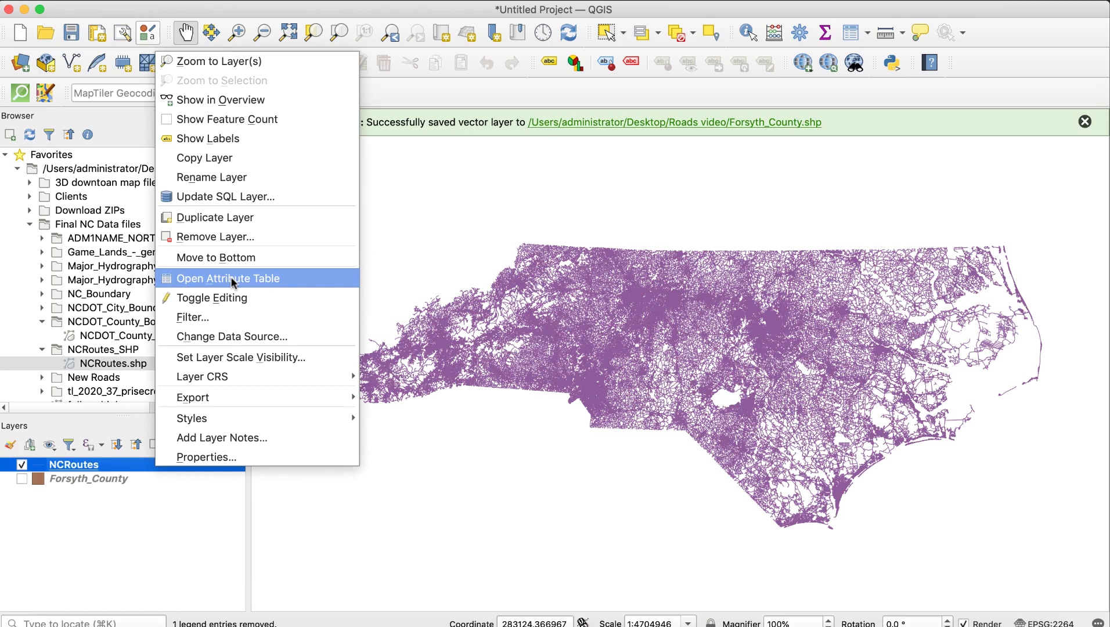
{"action": "left_click", "coordinate": [279, 283]}
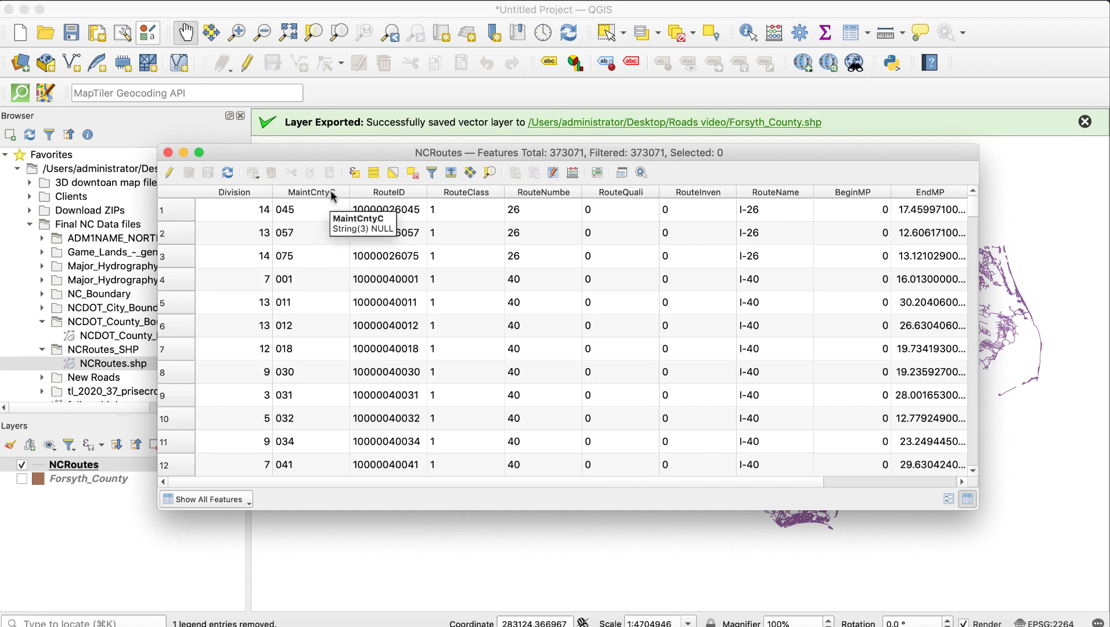
Step: Examine the NCRoutes records sorted by MaintCntyC and by Division, and close the attribute table
{"action": "left_click", "coordinate": [348, 196]}
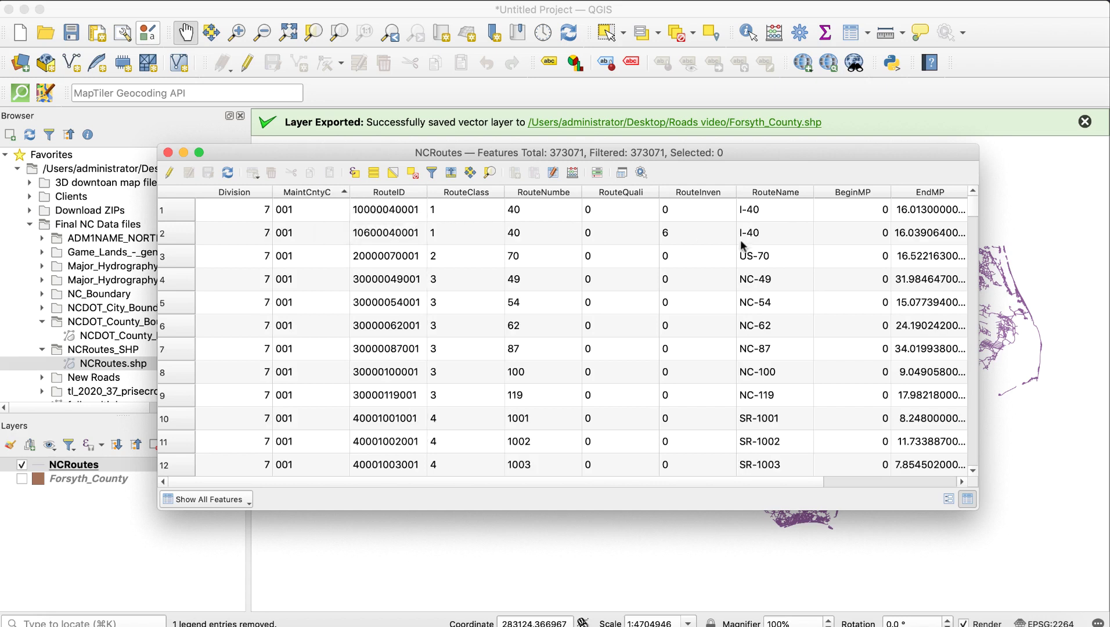
{"action": "left_click_drag", "start_coordinate": [973, 212], "coordinate": [977, 468]}
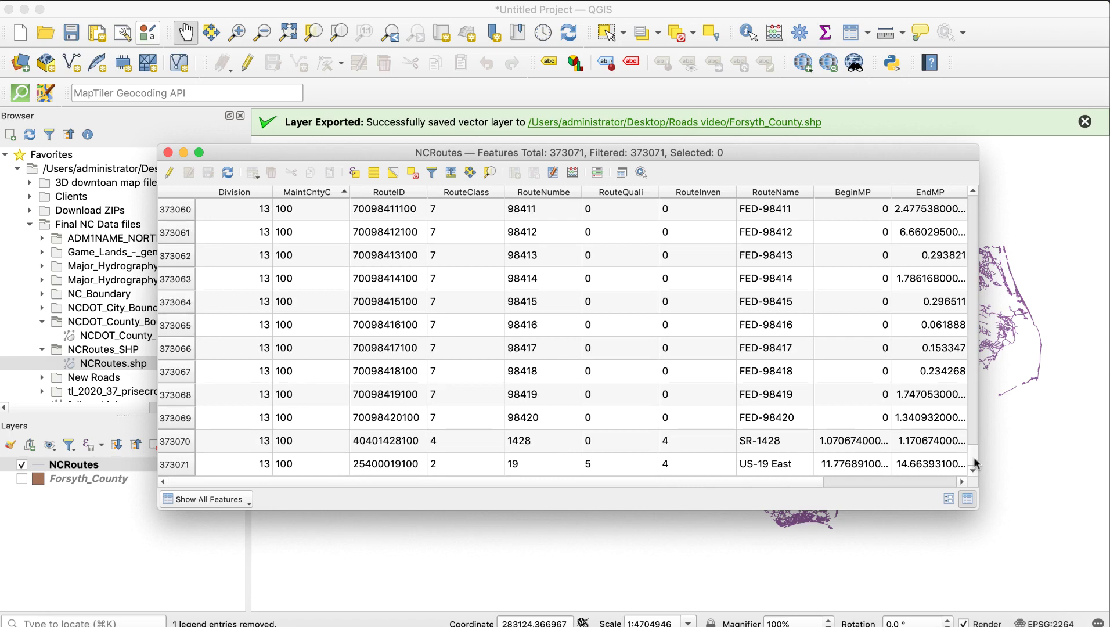
{"action": "left_click_drag", "start_coordinate": [974, 457], "coordinate": [974, 200]}
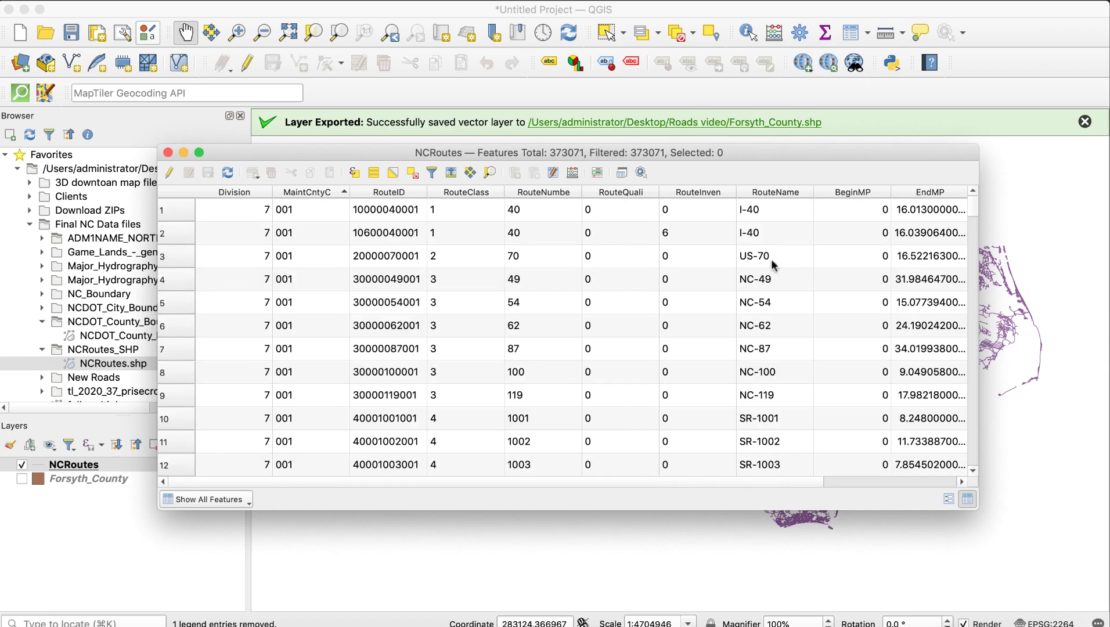
{"action": "left_click", "coordinate": [264, 195]}
{"action": "left_click_drag", "start_coordinate": [973, 207], "coordinate": [977, 465]}
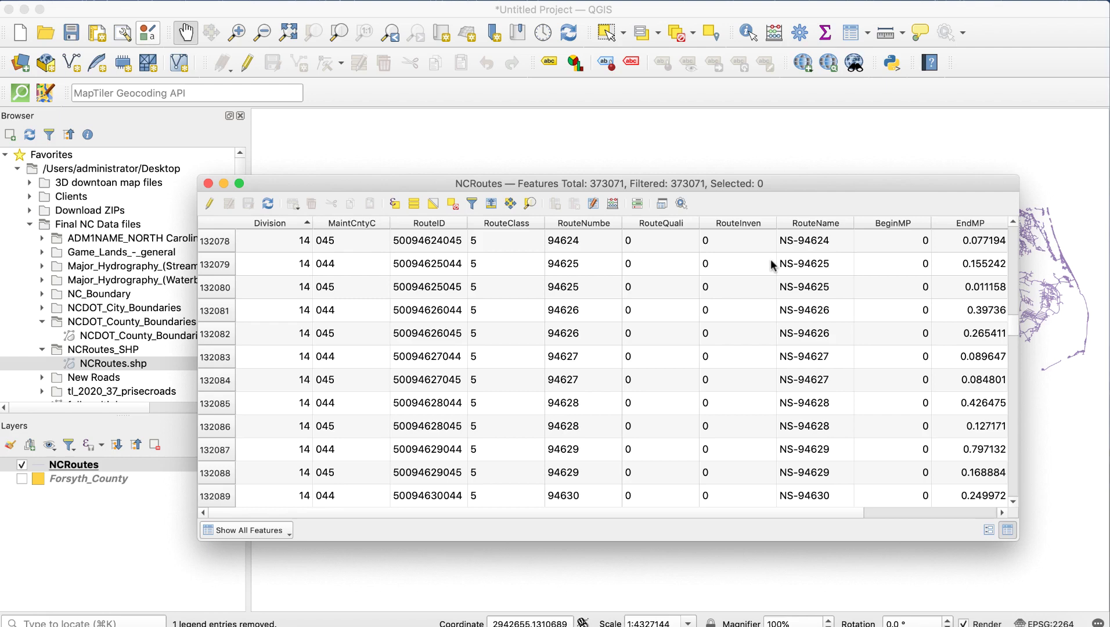
{"action": "left_click", "coordinate": [208, 183]}
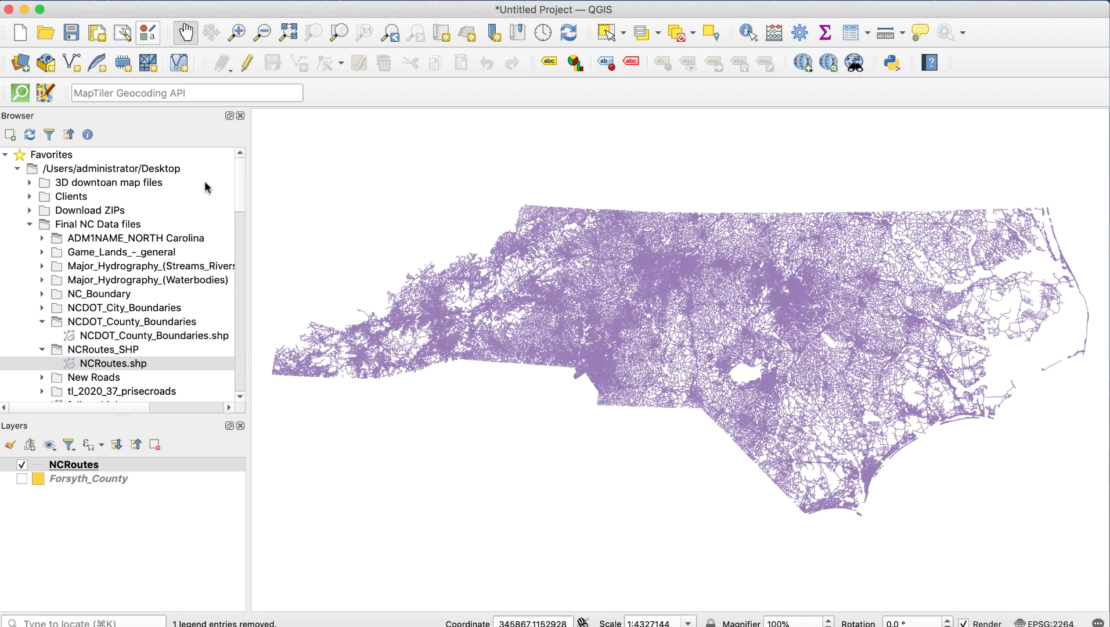
Step: Filter the NCRoutes layer with the expression "Division" = 9
{"action": "right_click", "coordinate": [200, 464]}
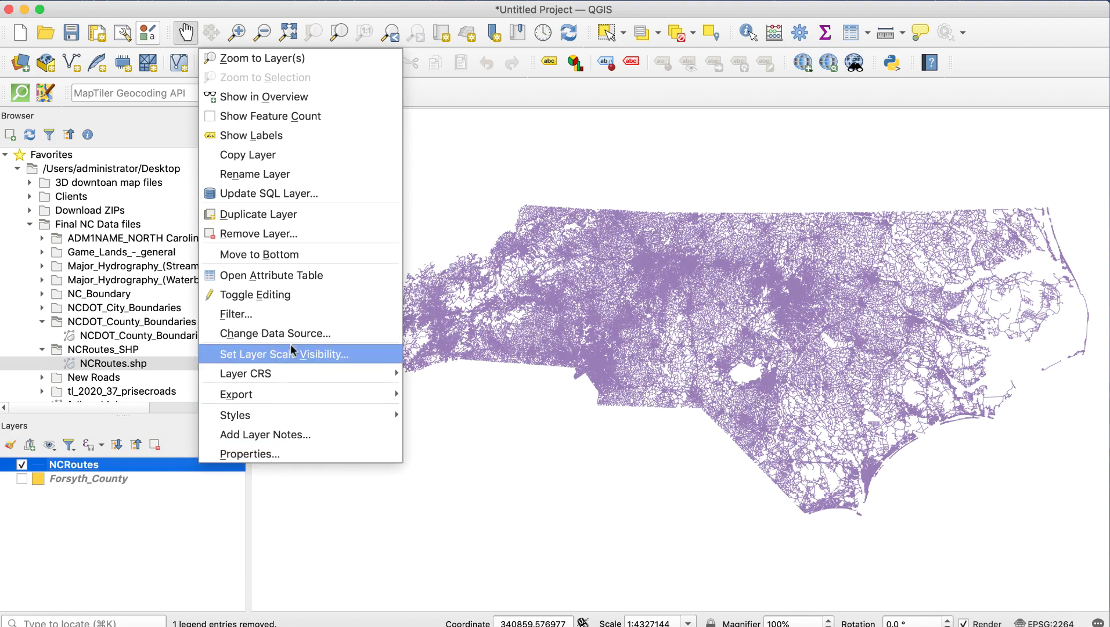
{"action": "left_click", "coordinate": [307, 314]}
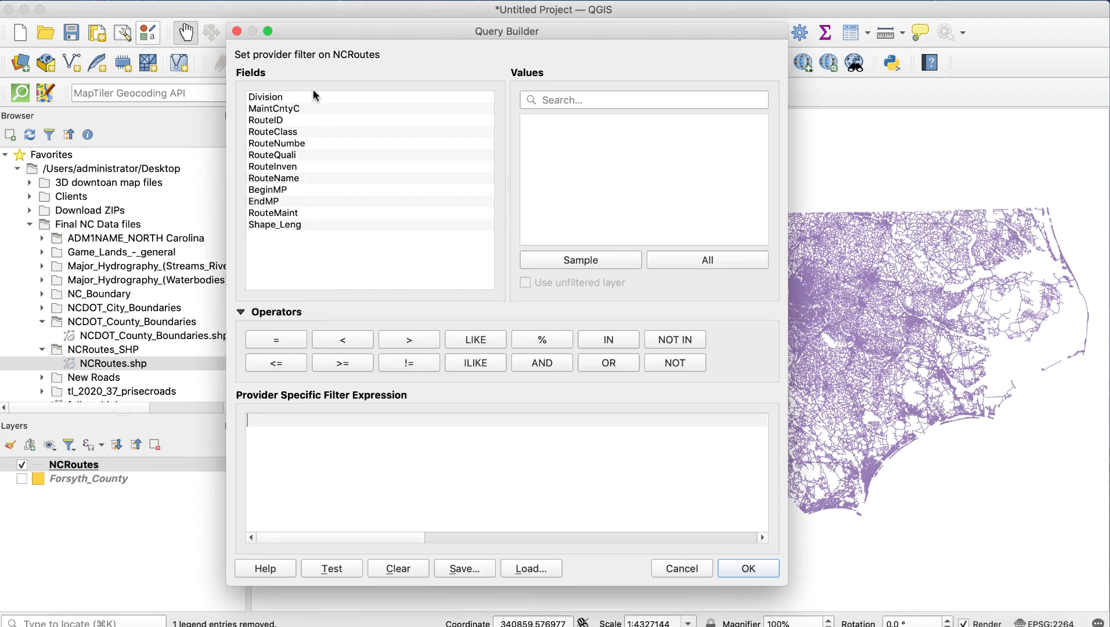
{"action": "double_click", "coordinate": [313, 98]}
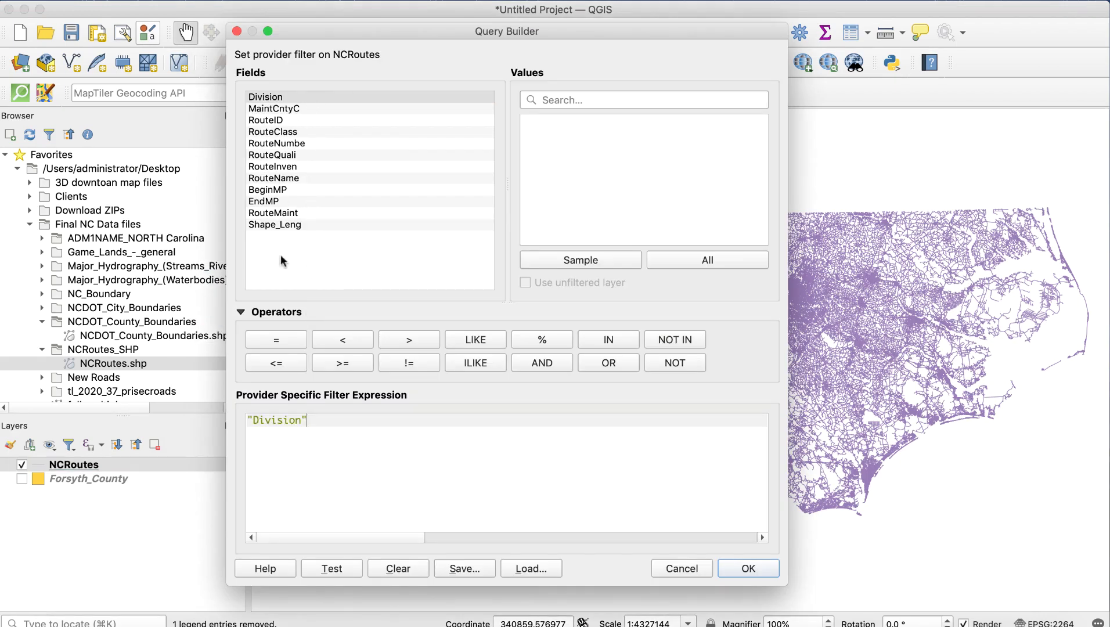
{"action": "left_click", "coordinate": [273, 343]}
{"action": "left_click", "coordinate": [677, 263]}
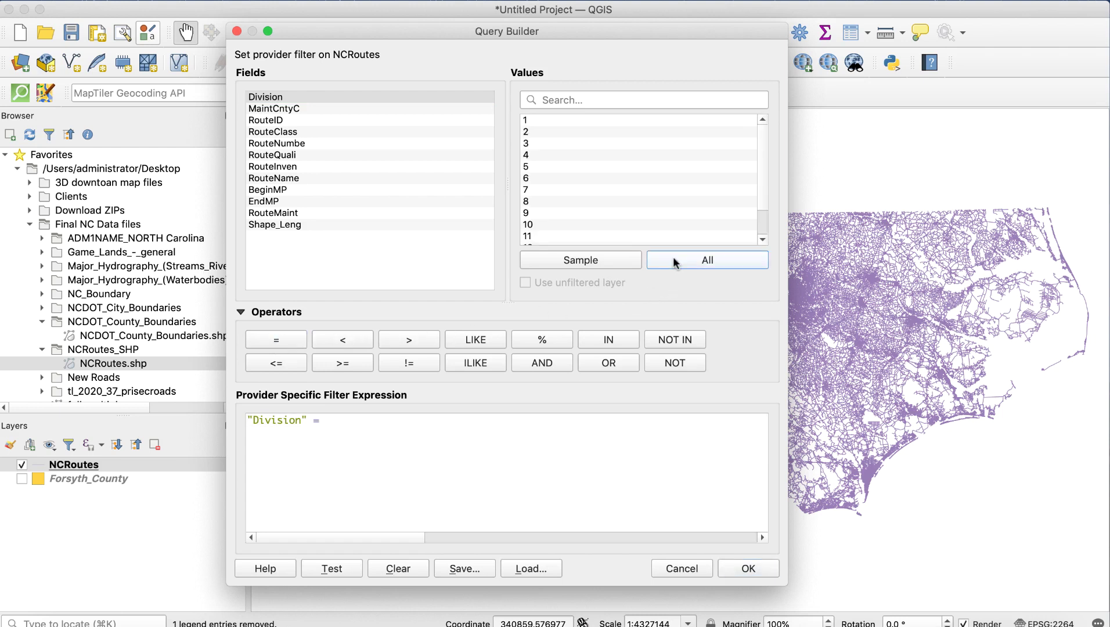
{"action": "double_click", "coordinate": [566, 214]}
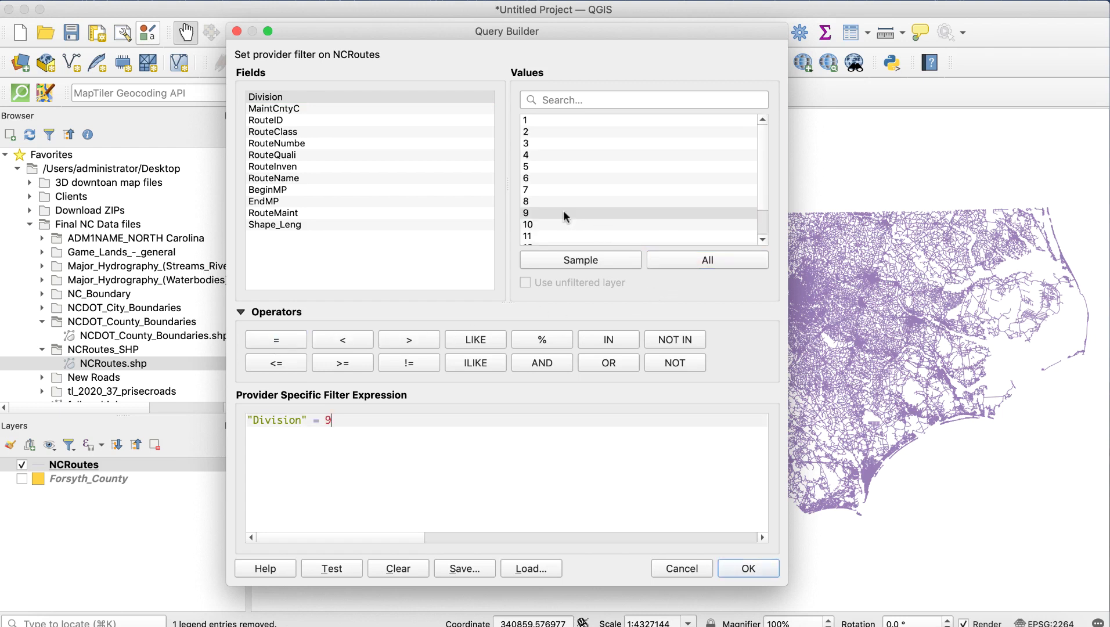
{"action": "left_click", "coordinate": [747, 568]}
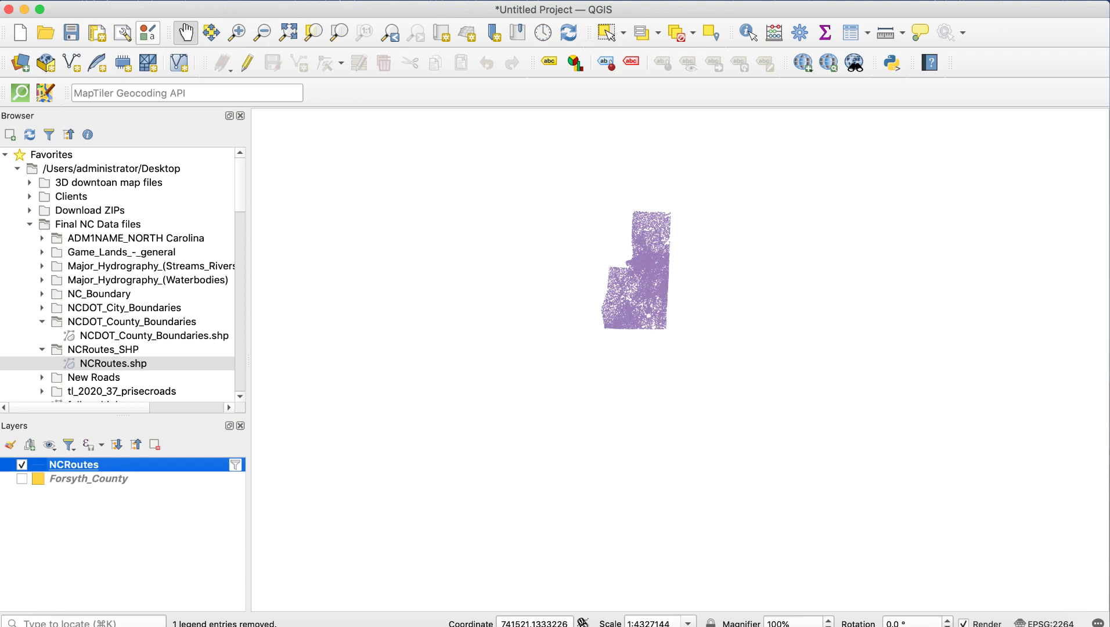
Step: Export the filtered NCRoutes features as a new layer named division_9 in the Roads video folder
{"action": "right_click", "coordinate": [202, 467]}
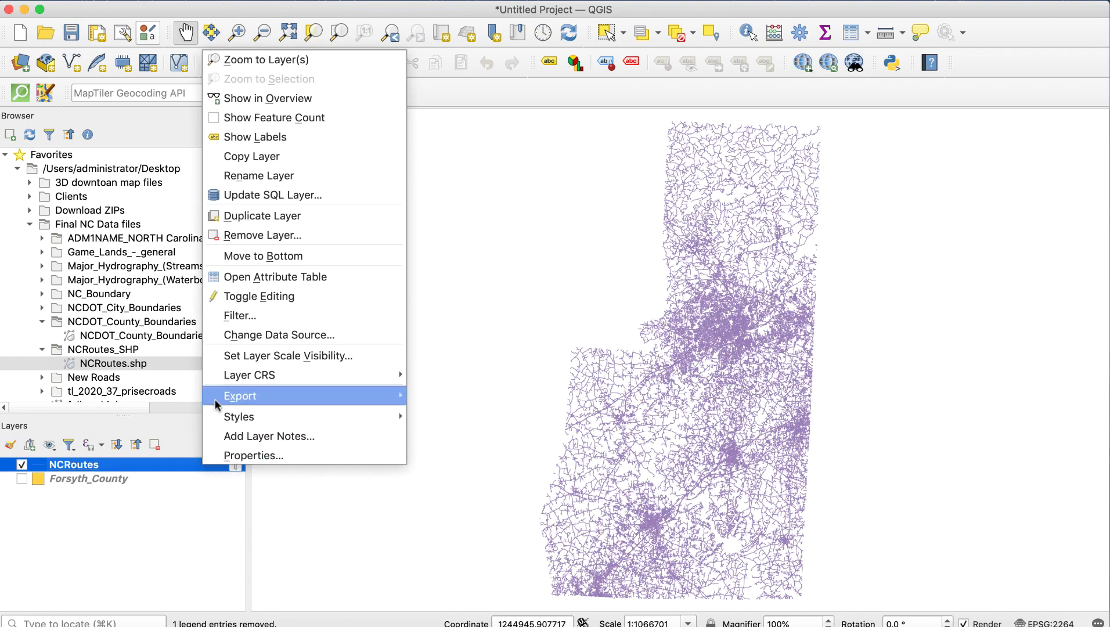
{"action": "mouse_move", "coordinate": [223, 400]}
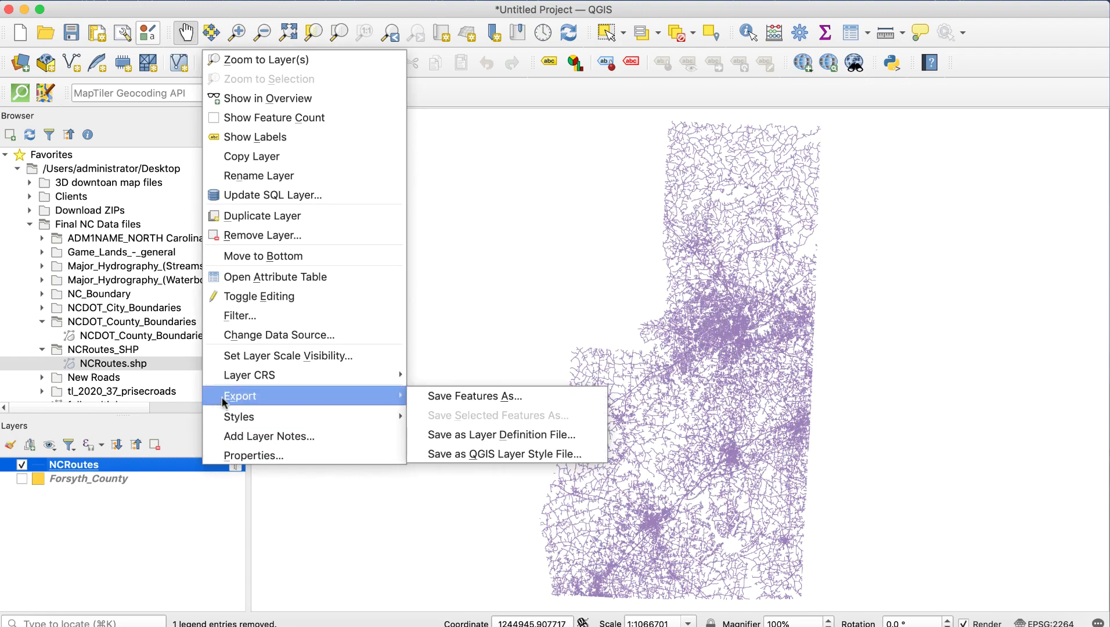
{"action": "left_click", "coordinate": [540, 397]}
{"action": "left_click", "coordinate": [680, 141]}
{"action": "type", "text": "division_9"}
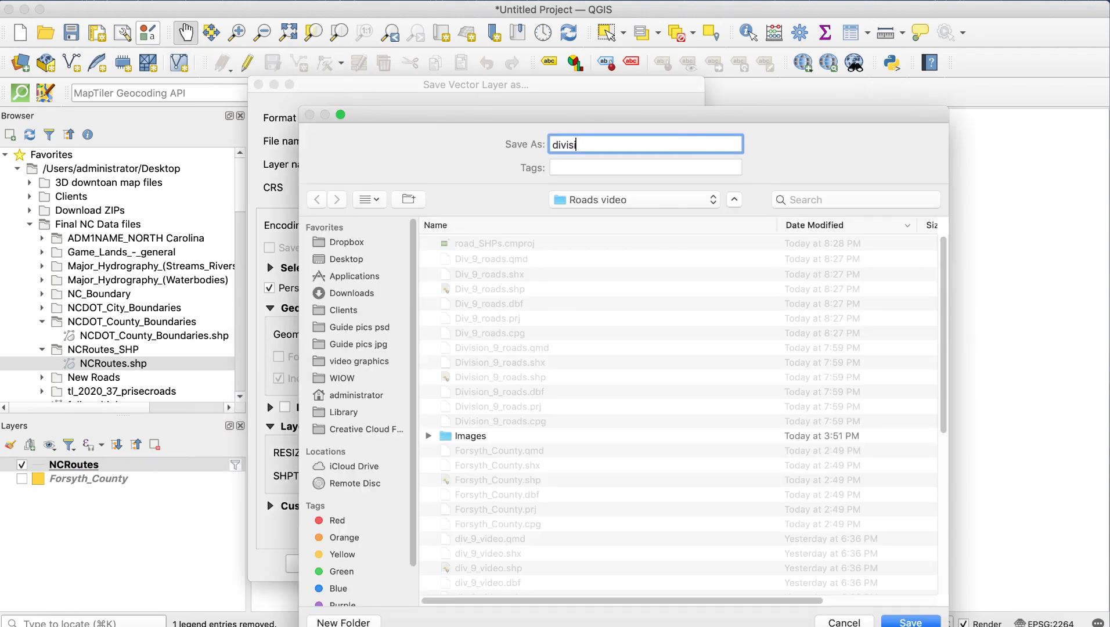
{"action": "left_click", "coordinate": [909, 620]}
{"action": "key", "text": "Return"}
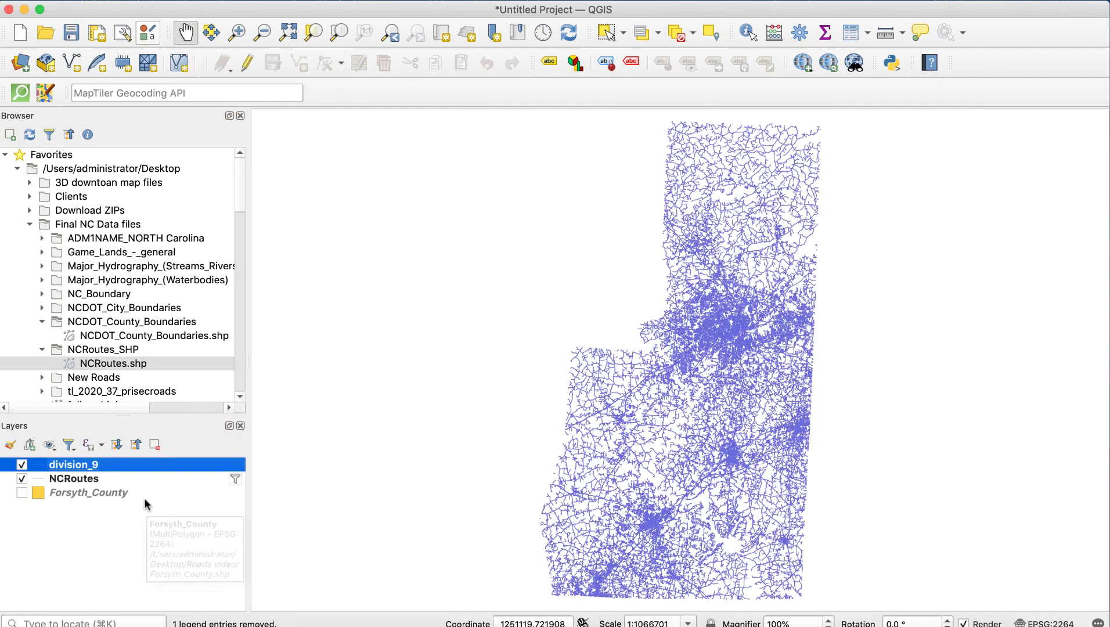
Step: Remove the NCRoutes layer from the project and show the Forsyth_County layer
{"action": "left_click", "coordinate": [122, 477]}
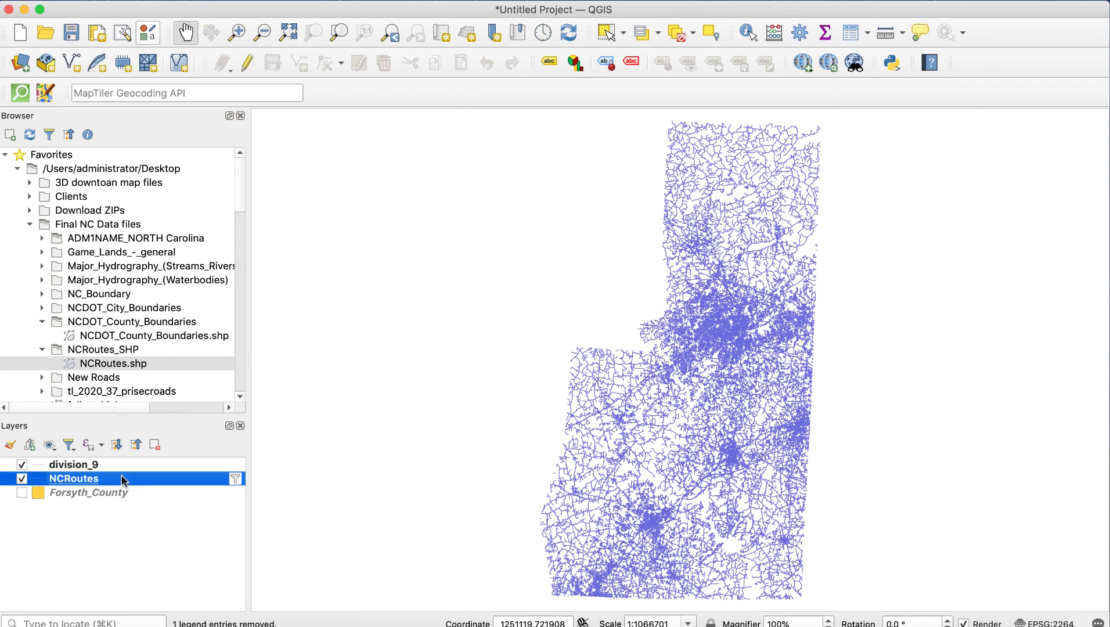
{"action": "left_click", "coordinate": [155, 446]}
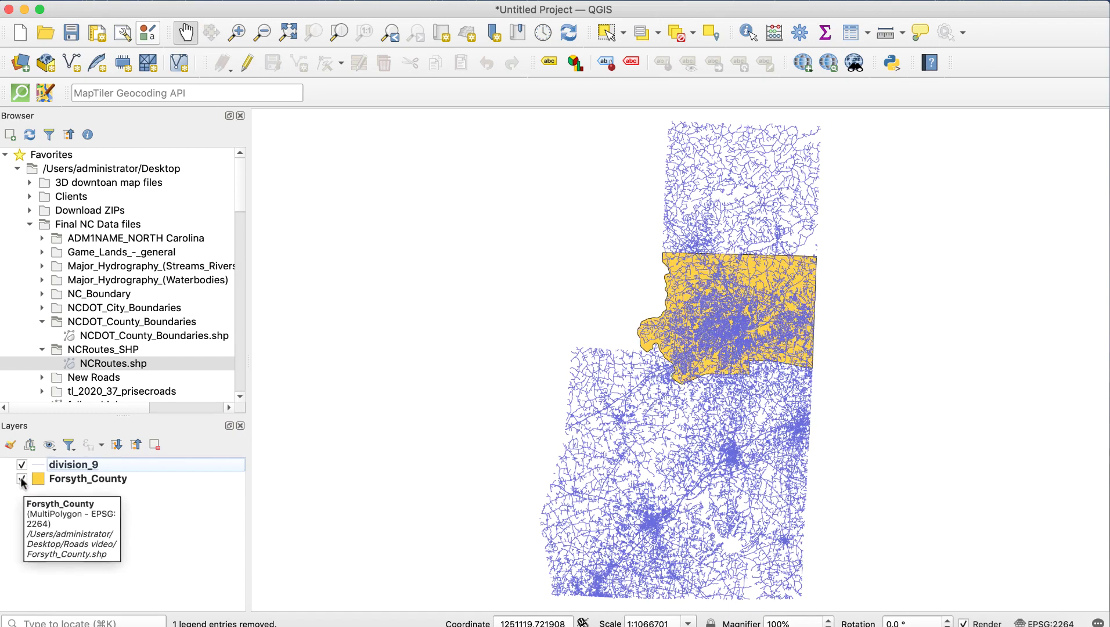
Step: Examine the division_9 records sorted by MaintCntyC through to the last rows, and close the attribute table
{"action": "left_click", "coordinate": [189, 466]}
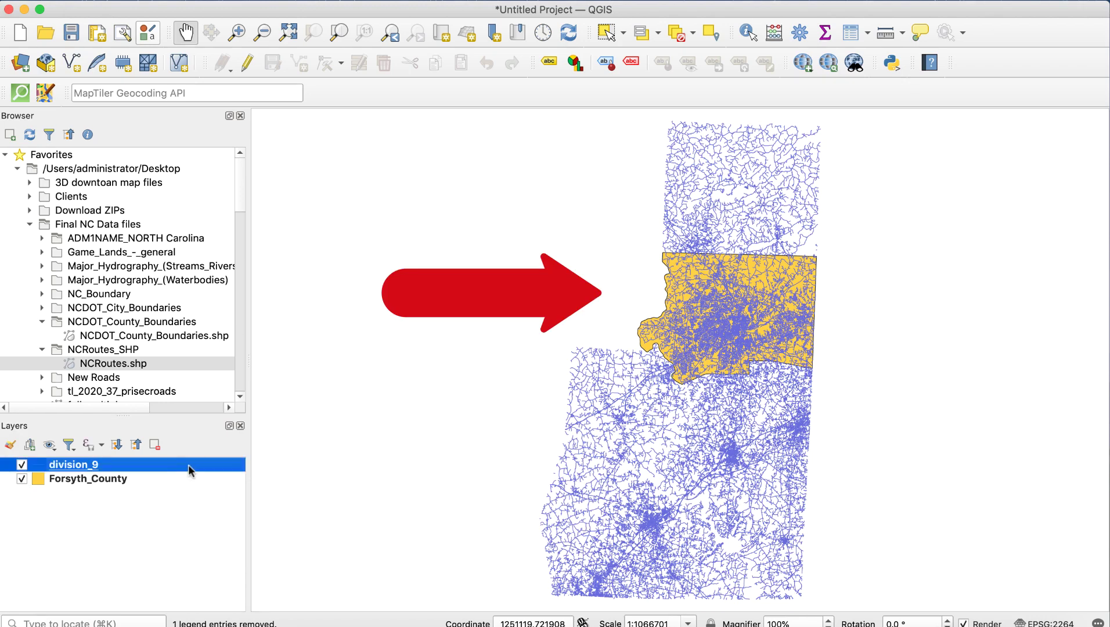
{"action": "right_click", "coordinate": [192, 469]}
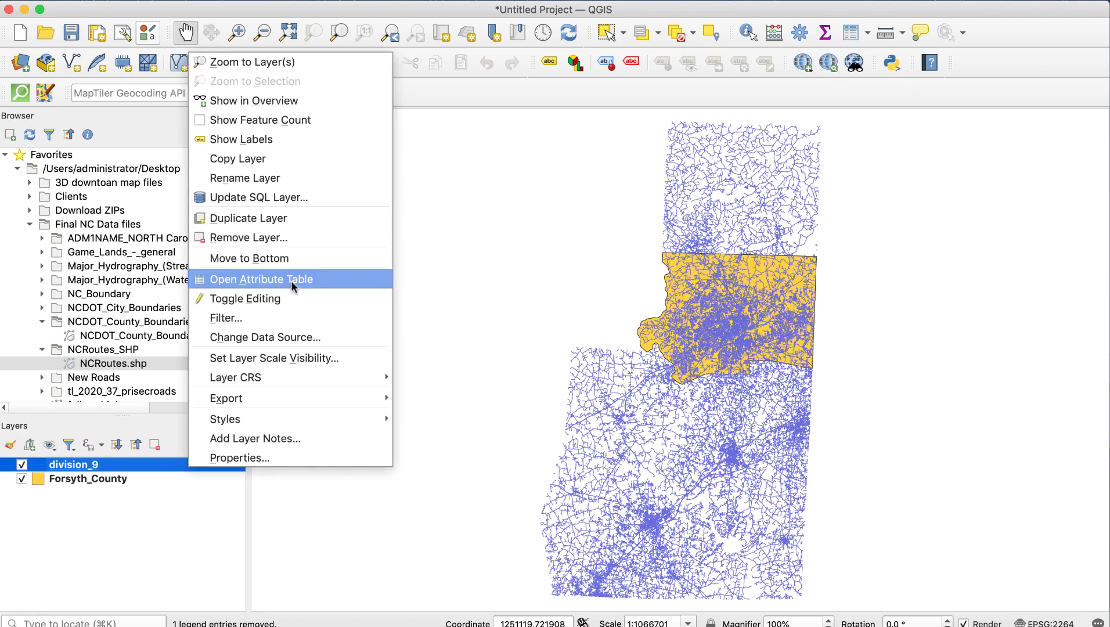
{"action": "left_click", "coordinate": [291, 280]}
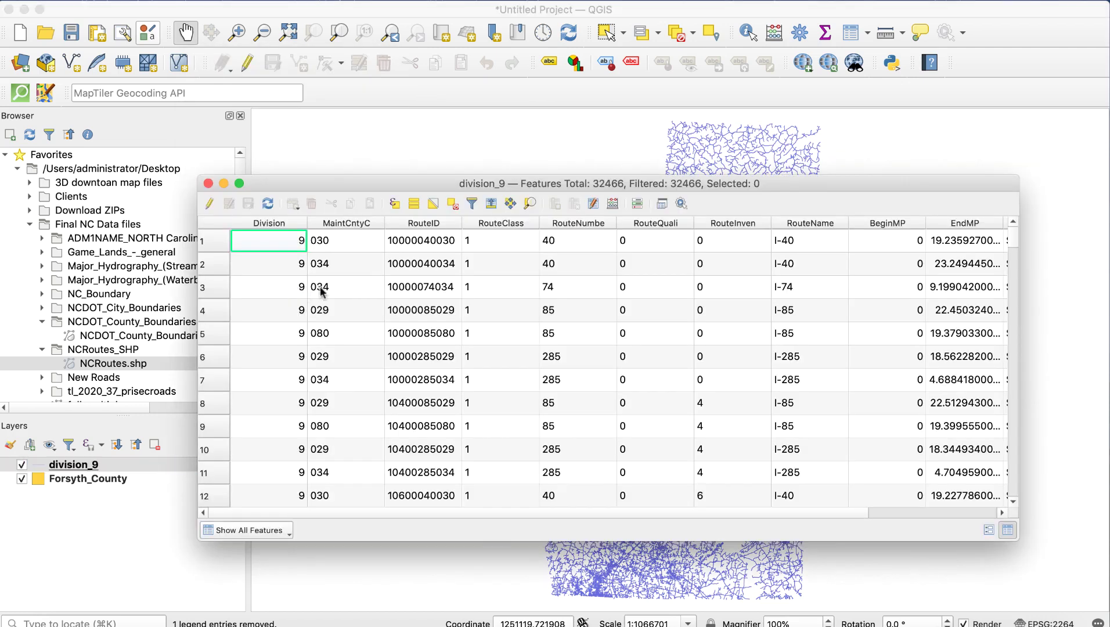
{"action": "left_click", "coordinate": [348, 223]}
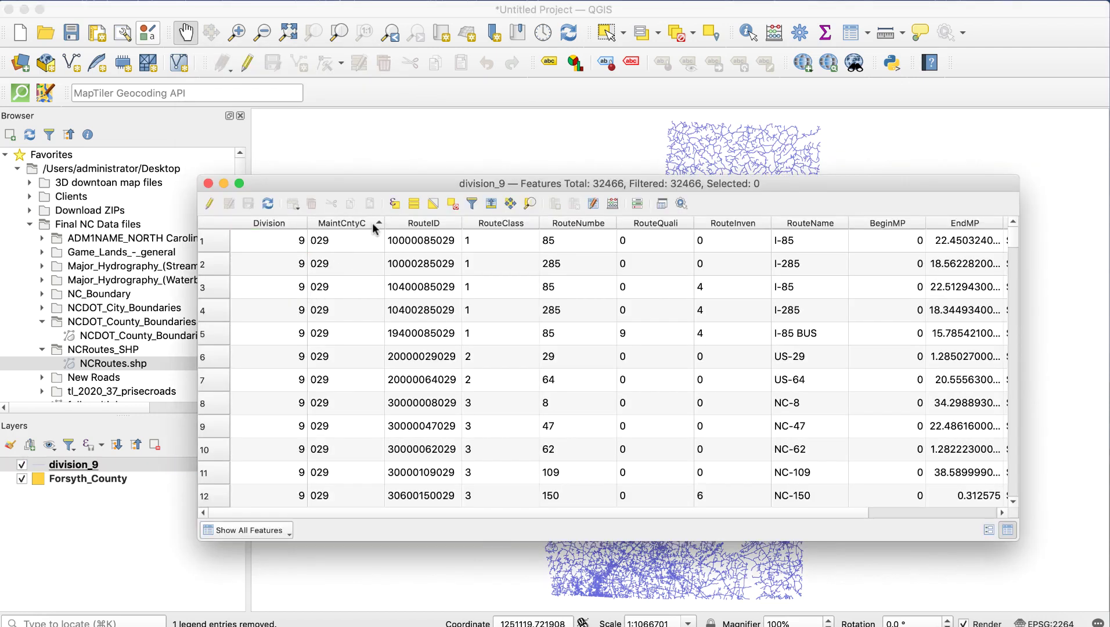
{"action": "left_click", "coordinate": [1008, 316]}
{"action": "left_click_drag", "start_coordinate": [1008, 315], "coordinate": [1008, 512]}
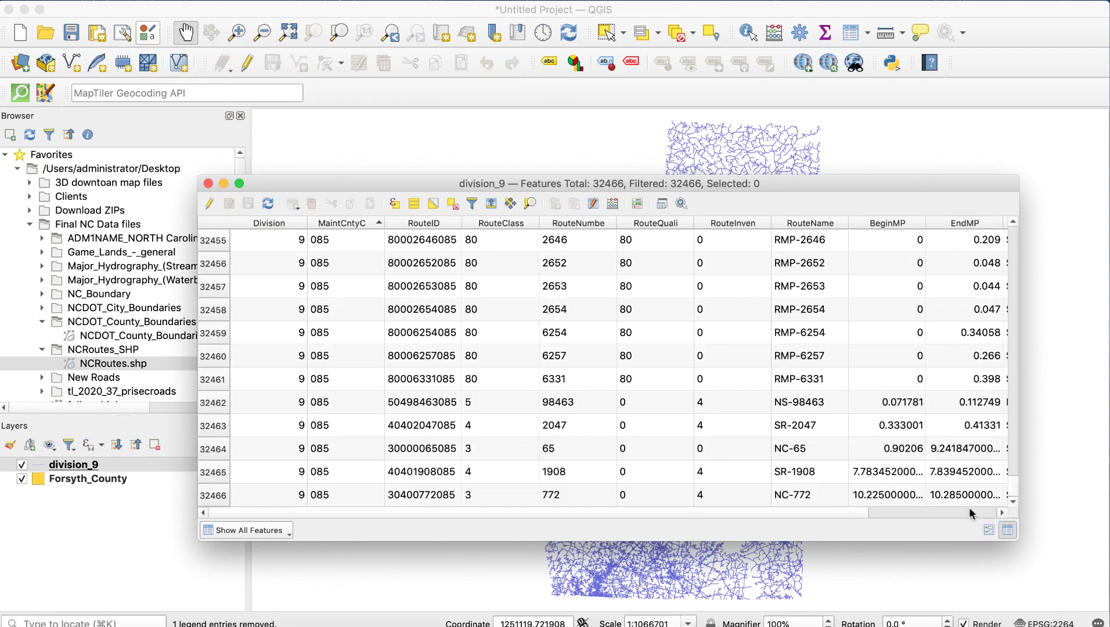
{"action": "left_click", "coordinate": [208, 184]}
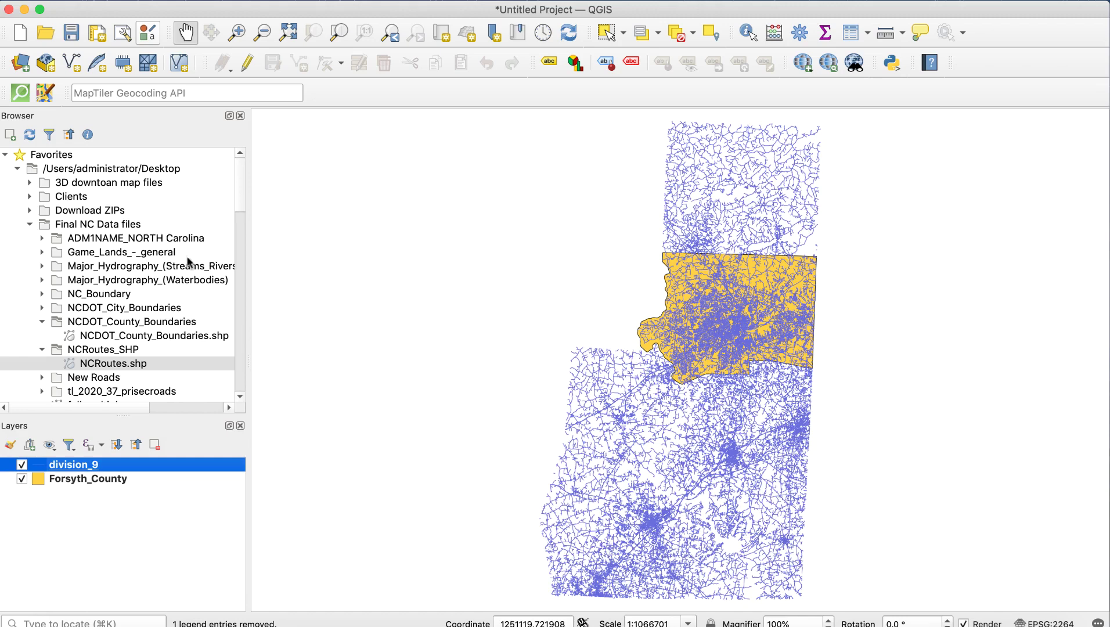
Step: Filter the division_9 layer with the expression "MaintCntyC" = '029'
{"action": "right_click", "coordinate": [195, 465]}
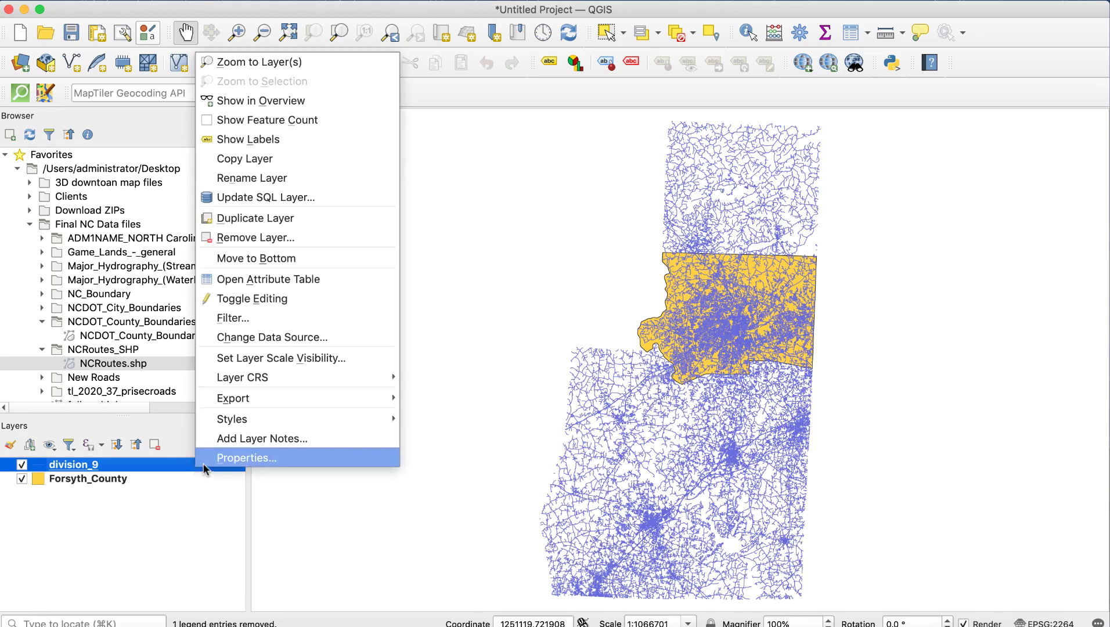
{"action": "left_click", "coordinate": [299, 319]}
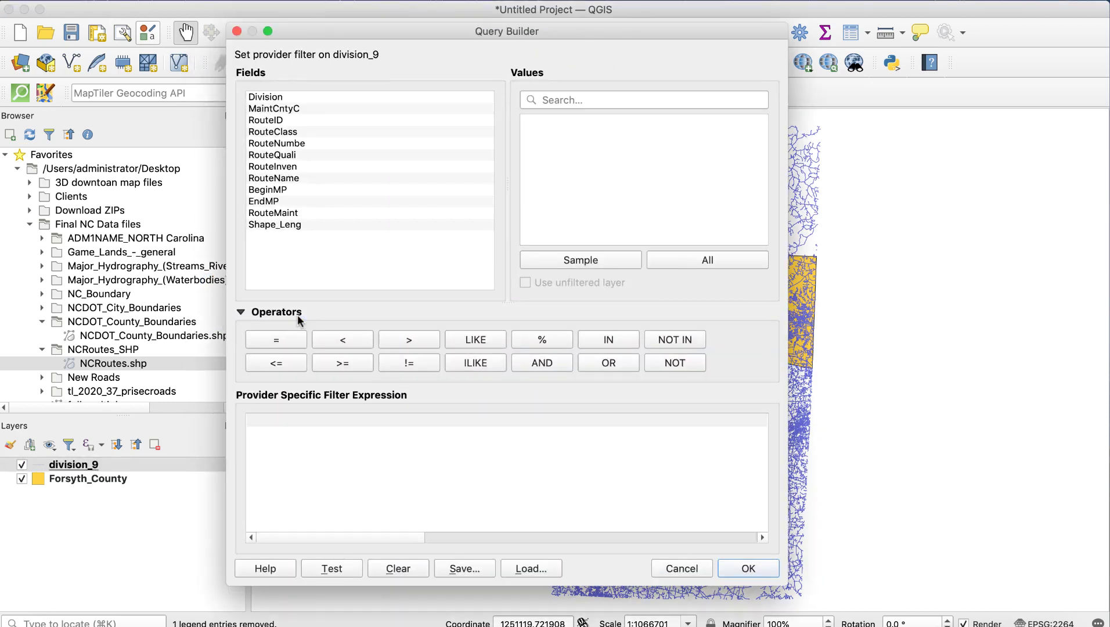
{"action": "double_click", "coordinate": [317, 110]}
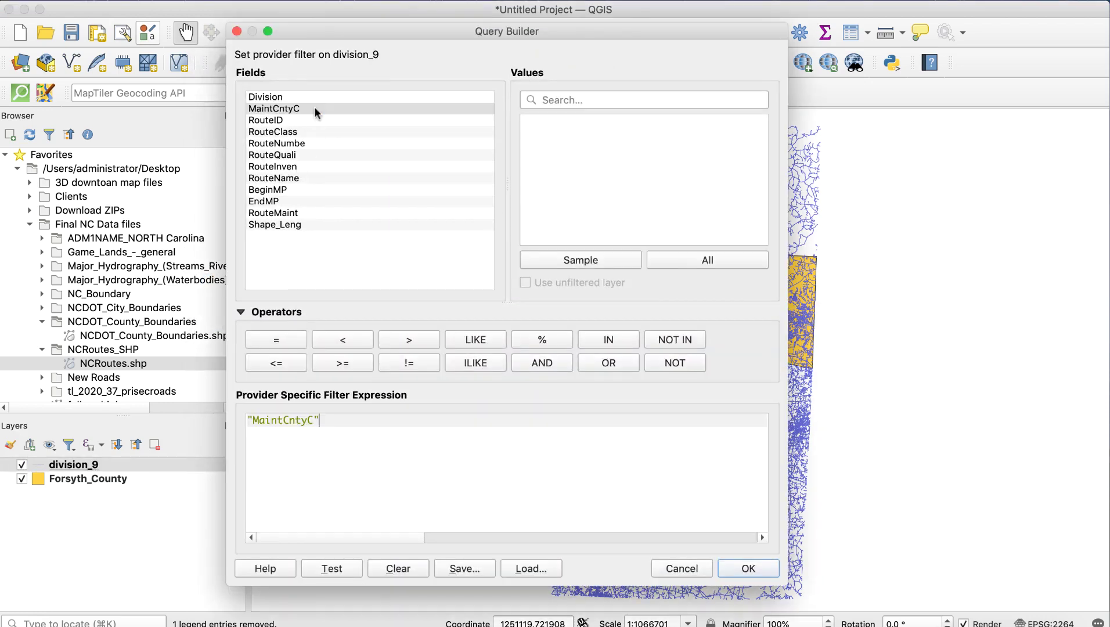
{"action": "left_click", "coordinate": [282, 343]}
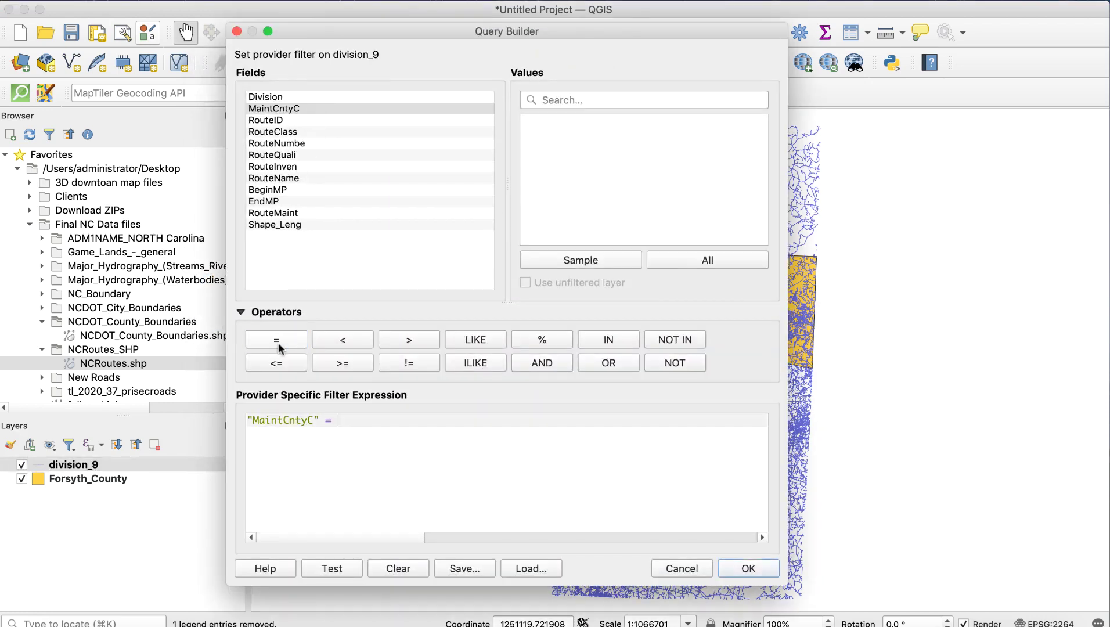
{"action": "left_click", "coordinate": [696, 264]}
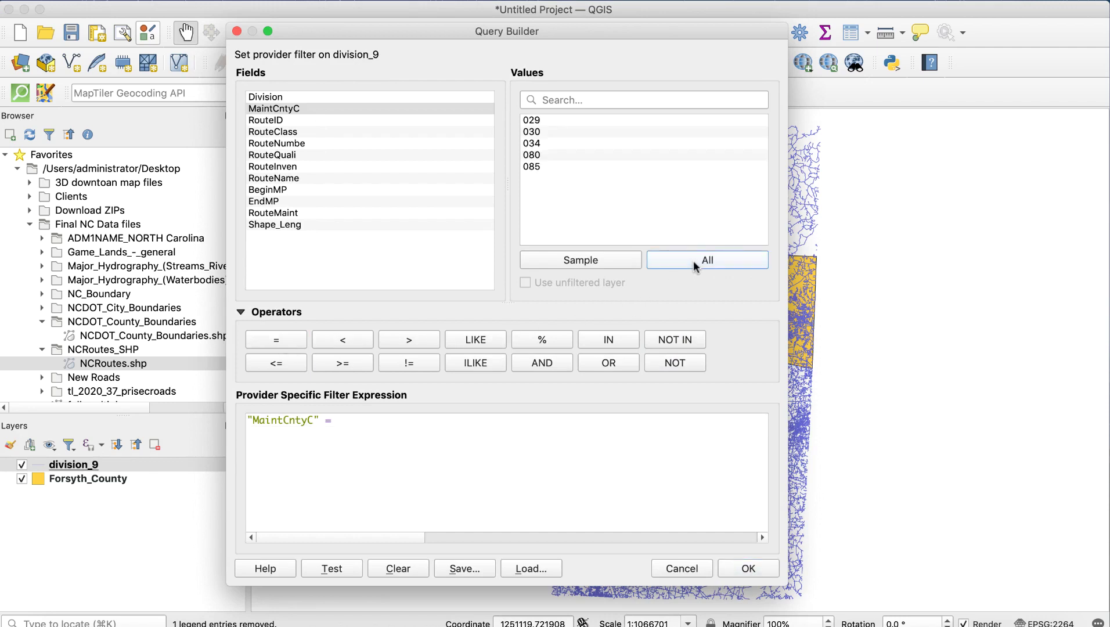
{"action": "double_click", "coordinate": [569, 122]}
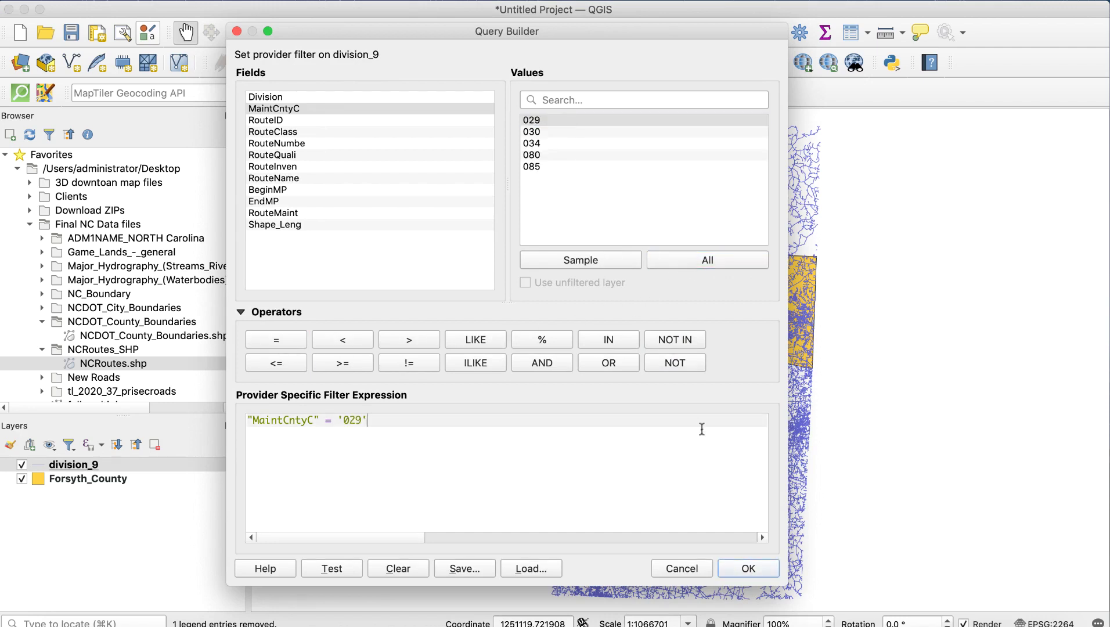
{"action": "left_click", "coordinate": [732, 568]}
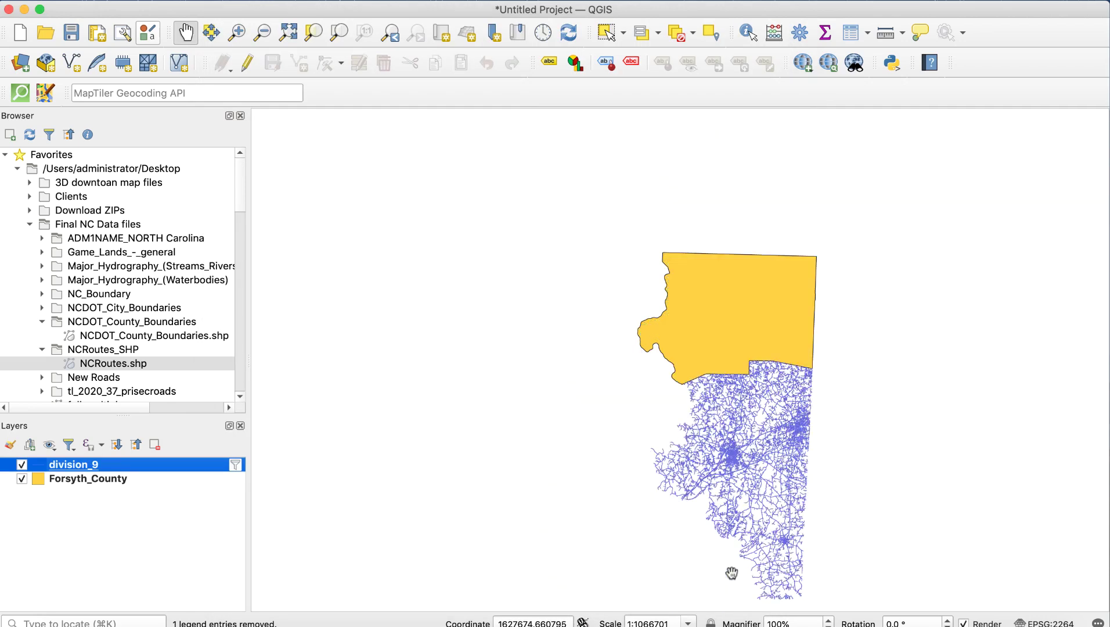
Step: Change the division_9 filter expression to "MaintCntyC" = '030' and apply it
{"action": "left_click", "coordinate": [235, 465]}
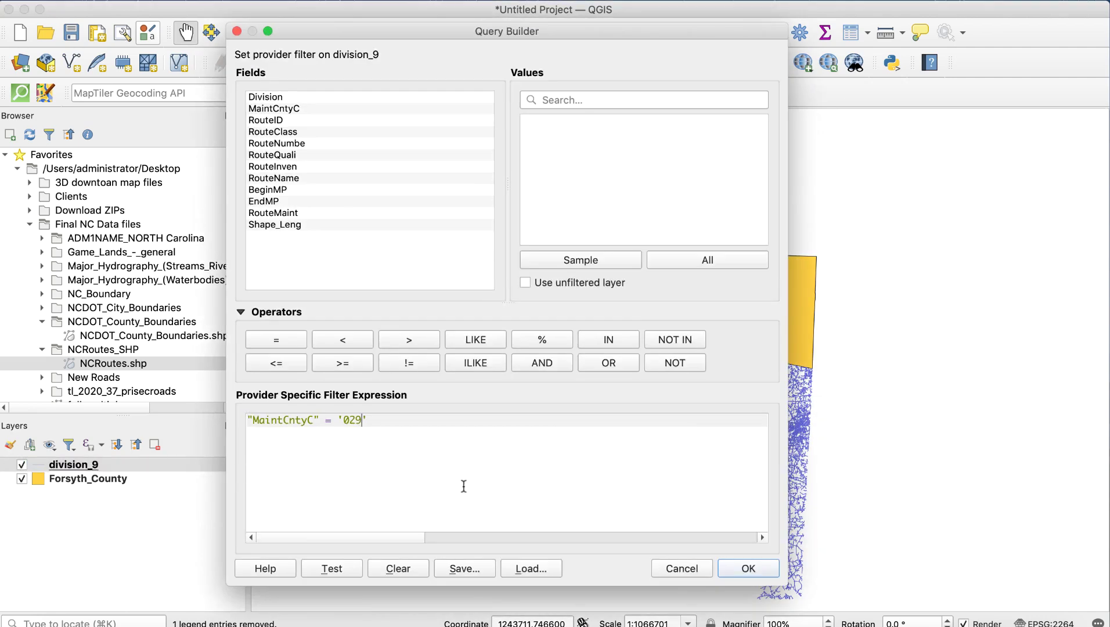
{"action": "key", "text": "BackSpace"}
{"action": "key", "text": "BackSpace"}
{"action": "type", "text": "34"}
{"action": "left_click", "coordinate": [749, 568]}
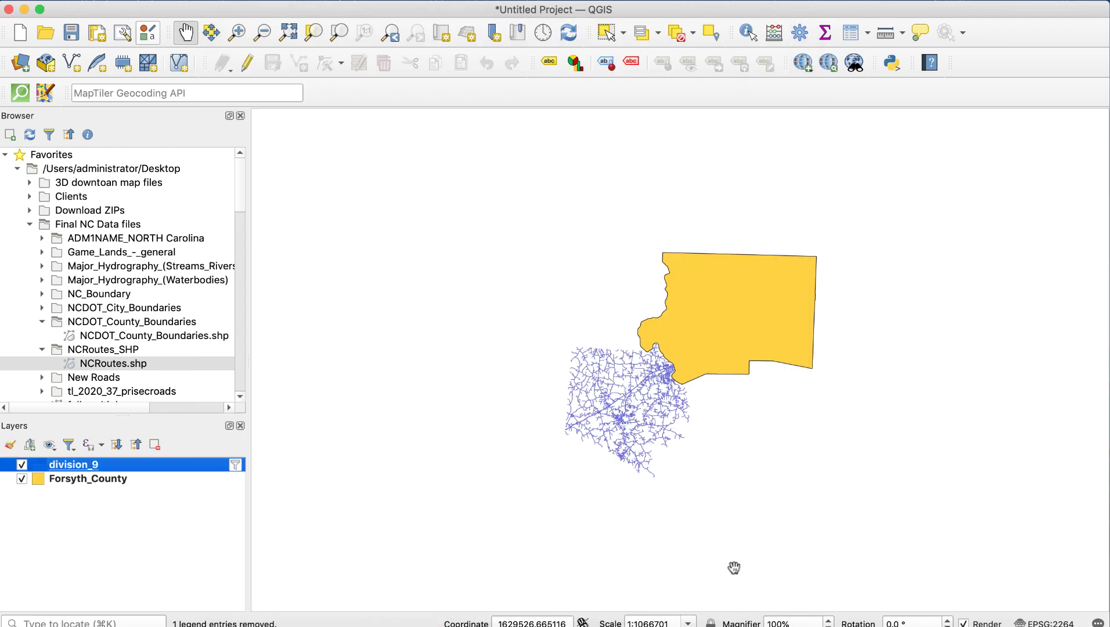
Step: Set the division_9 filter expression to "MaintCntyC" = '034' and apply it
{"action": "left_click", "coordinate": [235, 467]}
{"action": "left_click", "coordinate": [466, 466]}
{"action": "key", "text": "BackSpace"}
{"action": "type", "text": "4"}
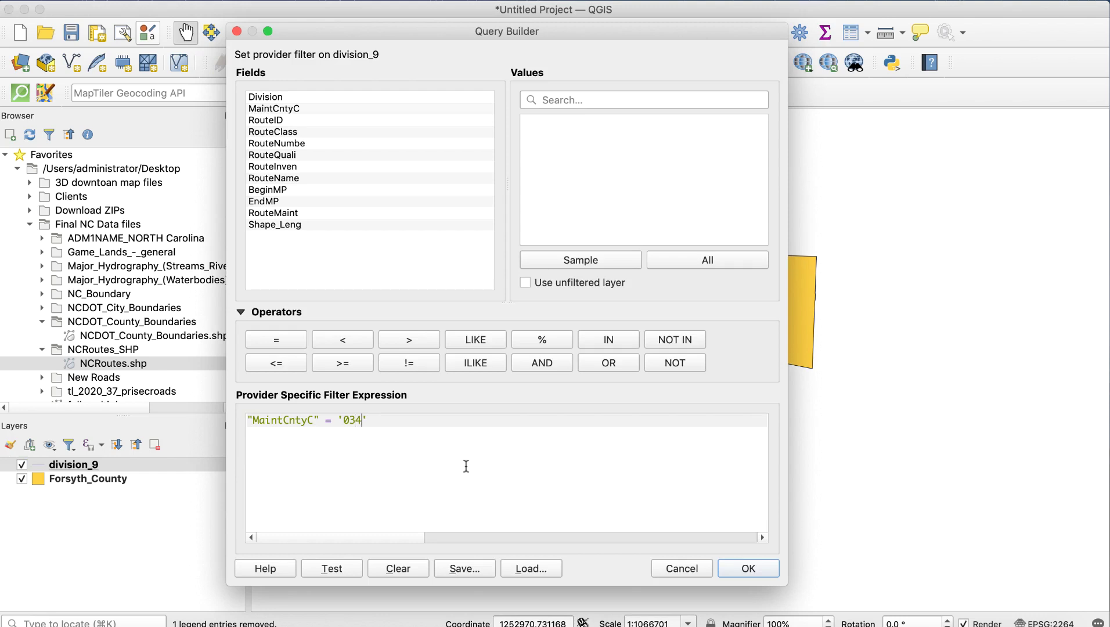
{"action": "left_click", "coordinate": [737, 571]}
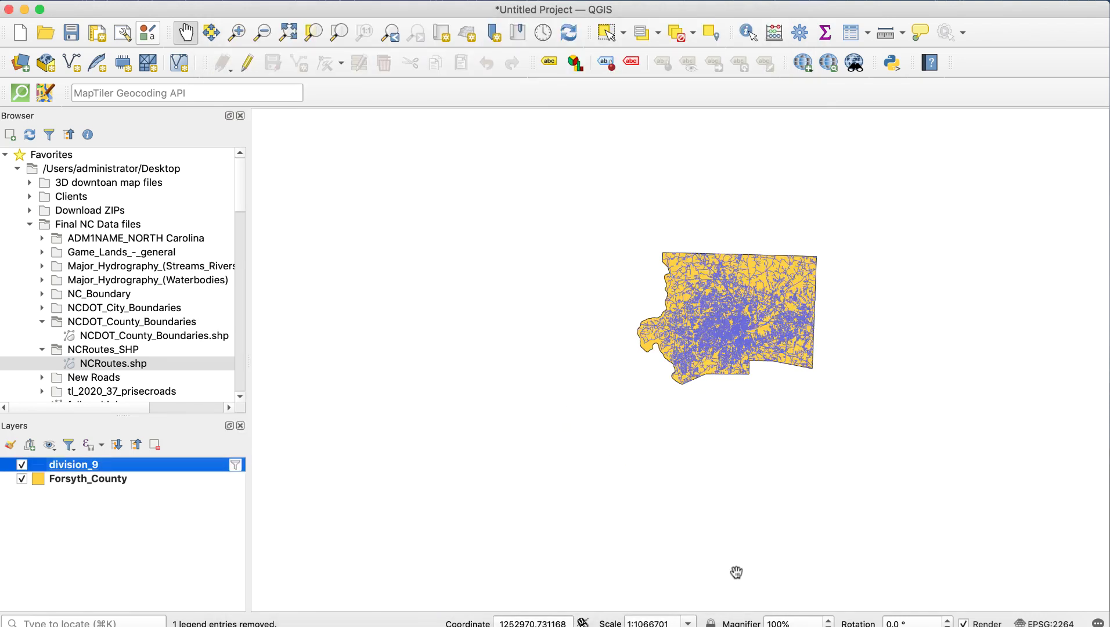
Step: Export the filtered division_9 features as Forsyth_County_Roads.shp in the Roads video folder
{"action": "right_click", "coordinate": [182, 465]}
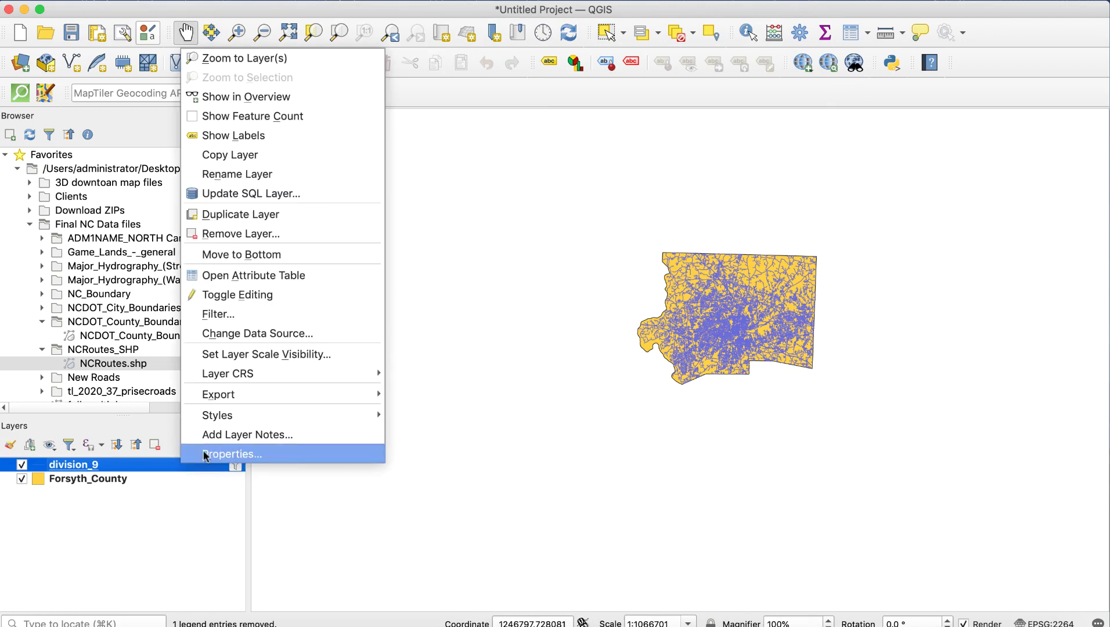
{"action": "mouse_move", "coordinate": [232, 394]}
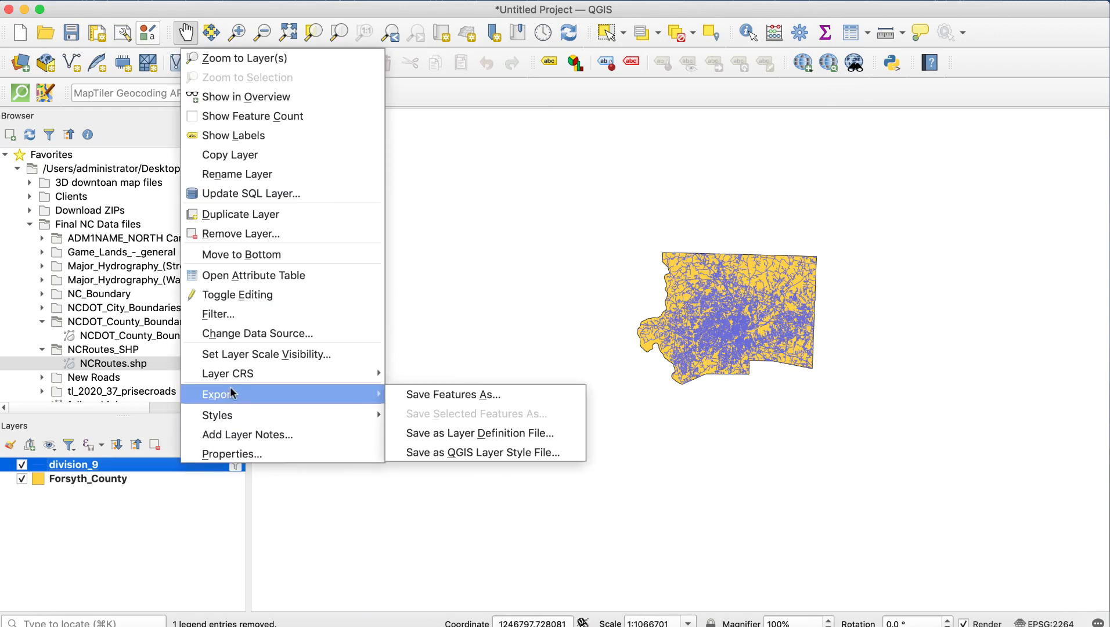
{"action": "left_click", "coordinate": [520, 397]}
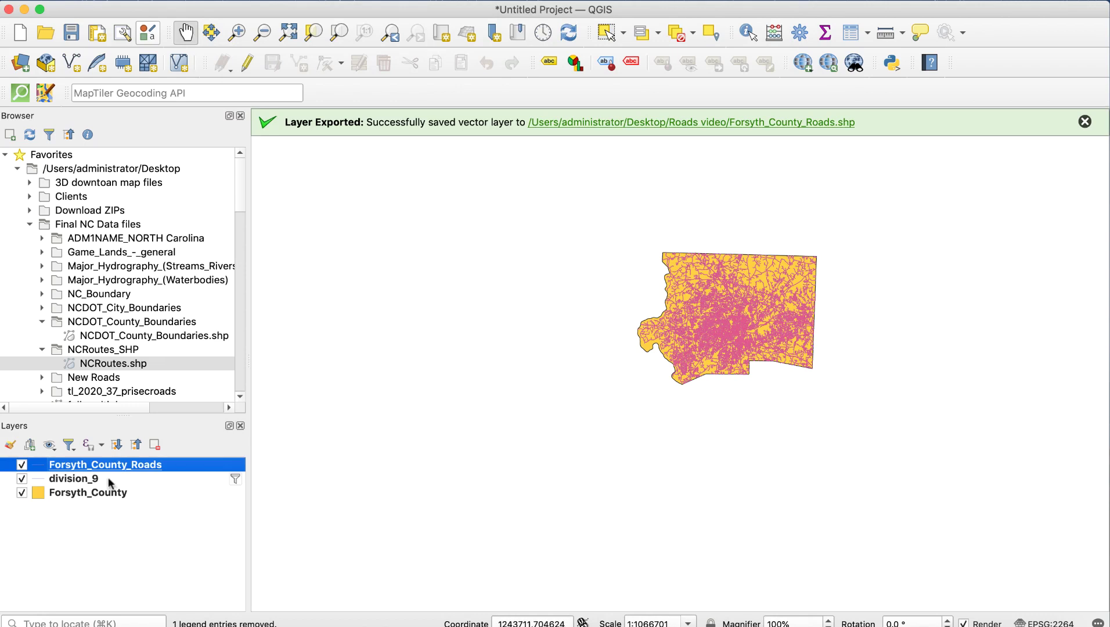
Step: Remove the division_9 layer from the project and inspect the Forsyth County roads on the map
{"action": "left_click", "coordinate": [109, 479]}
{"action": "left_click", "coordinate": [155, 445]}
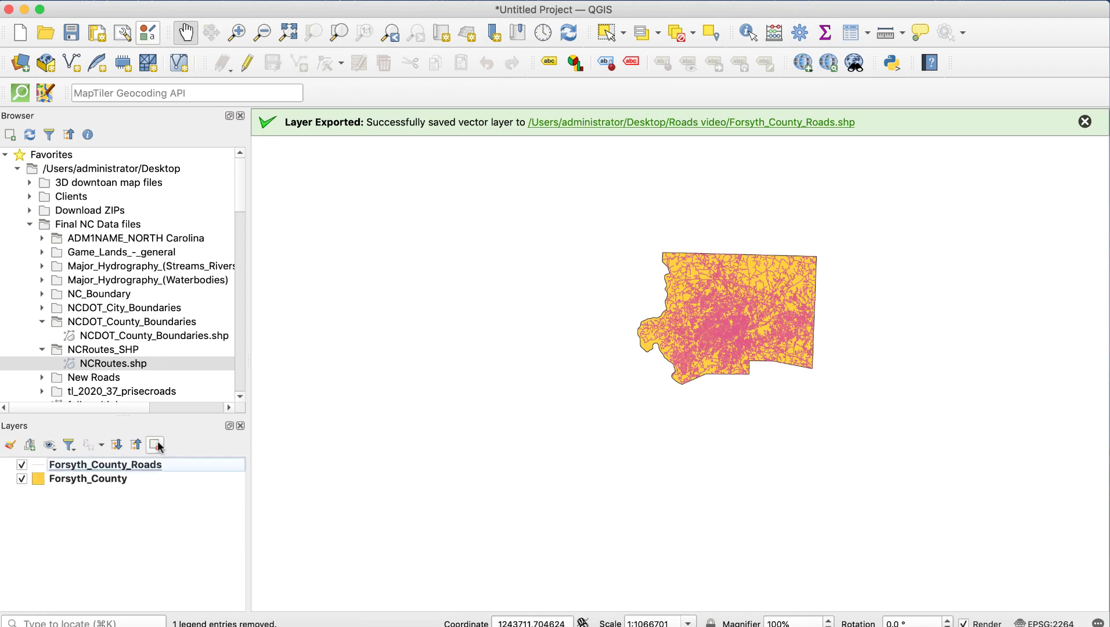
{"action": "left_click_drag", "start_coordinate": [708, 332], "coordinate": [625, 378]}
{"action": "scroll", "coordinate": [624, 378], "scroll_direction": "up", "scroll_amount": 3}
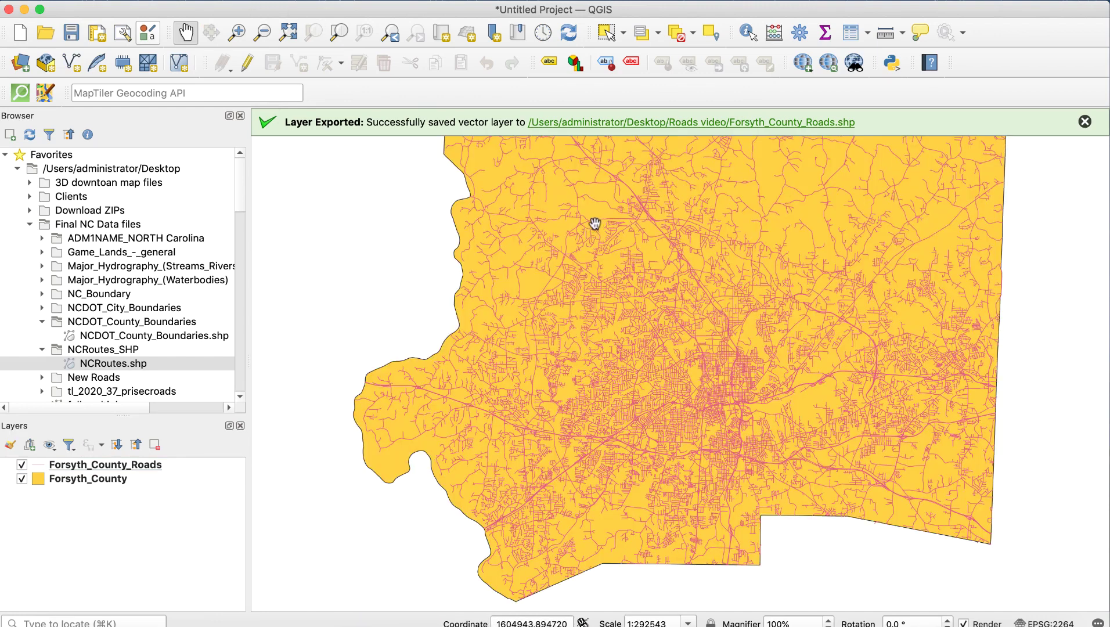